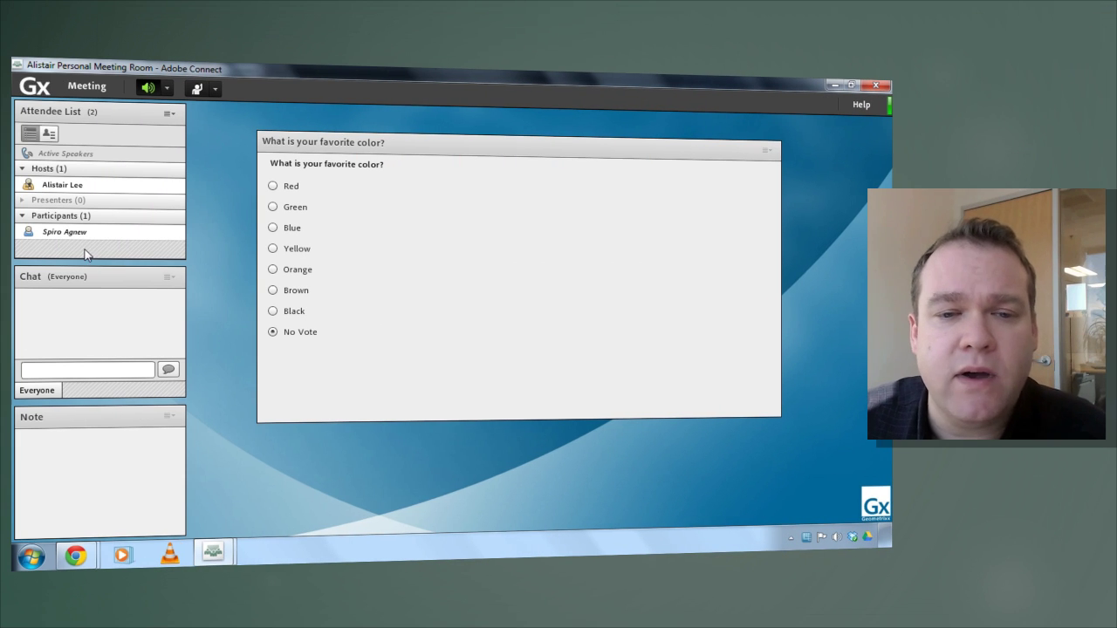
Vote for Blue in the favorite color poll in the participant's window
{"action": "left_click", "coordinate": [69, 241]}
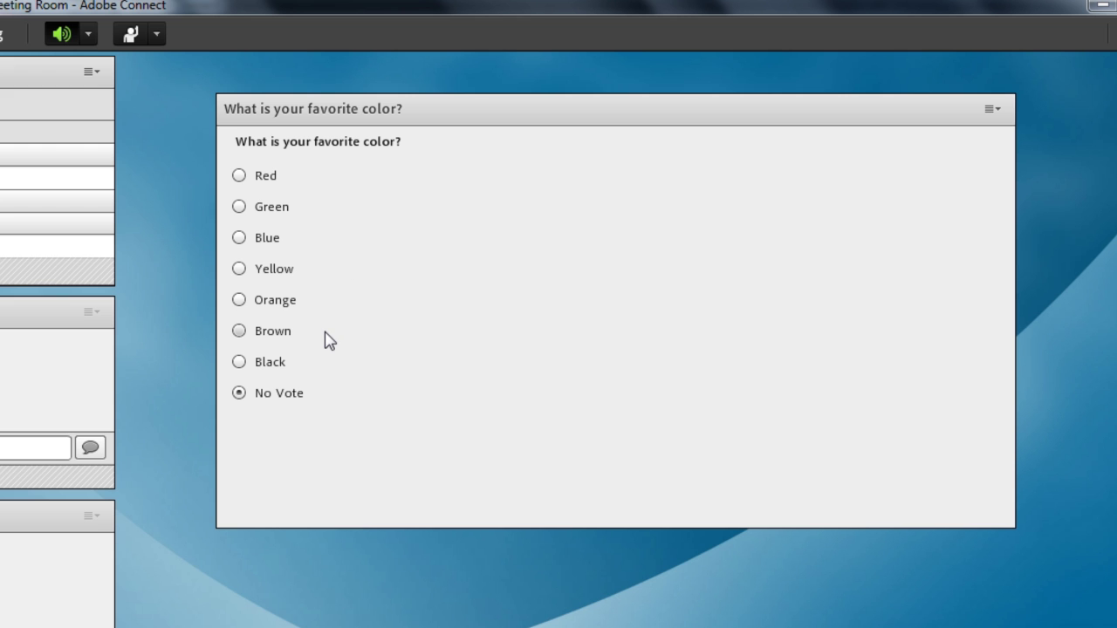
{"action": "left_click", "coordinate": [260, 234]}
{"action": "left_click", "coordinate": [280, 210]}
{"action": "left_click", "coordinate": [274, 241]}
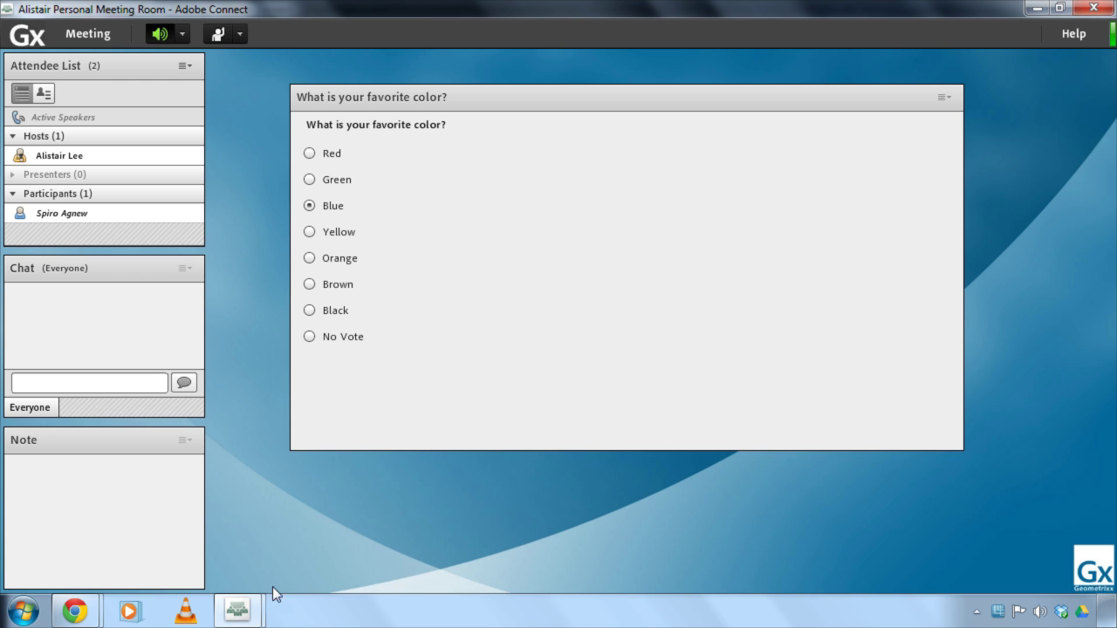
Switch to the host's meeting window and vote for Blue in the favorite color poll there
{"action": "left_click", "coordinate": [246, 621]}
{"action": "left_click", "coordinate": [160, 544]}
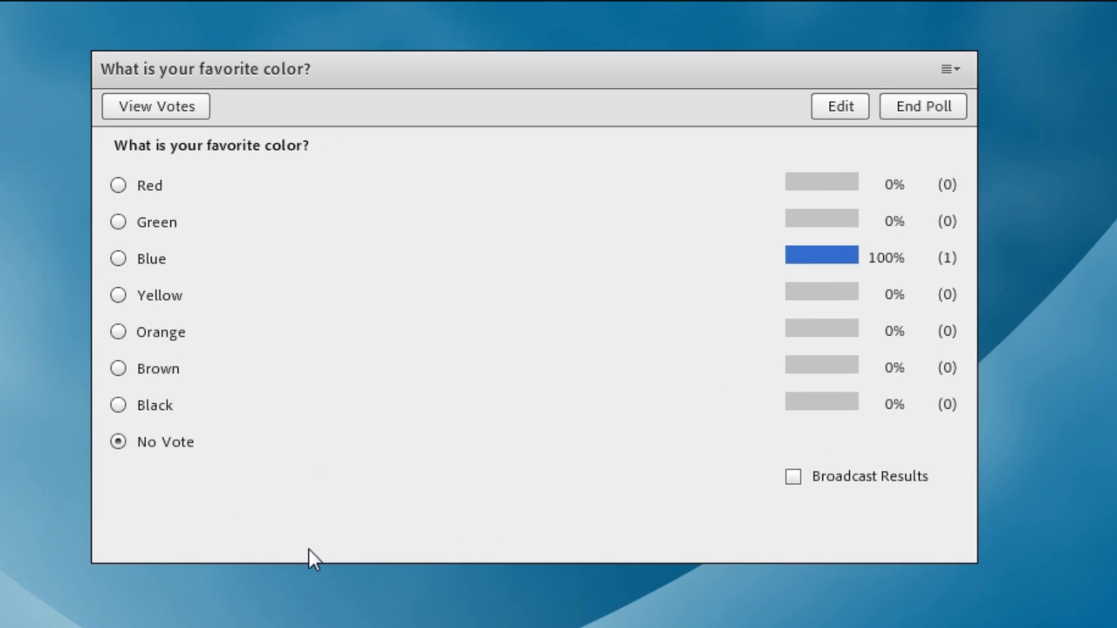
{"action": "left_click", "coordinate": [133, 264]}
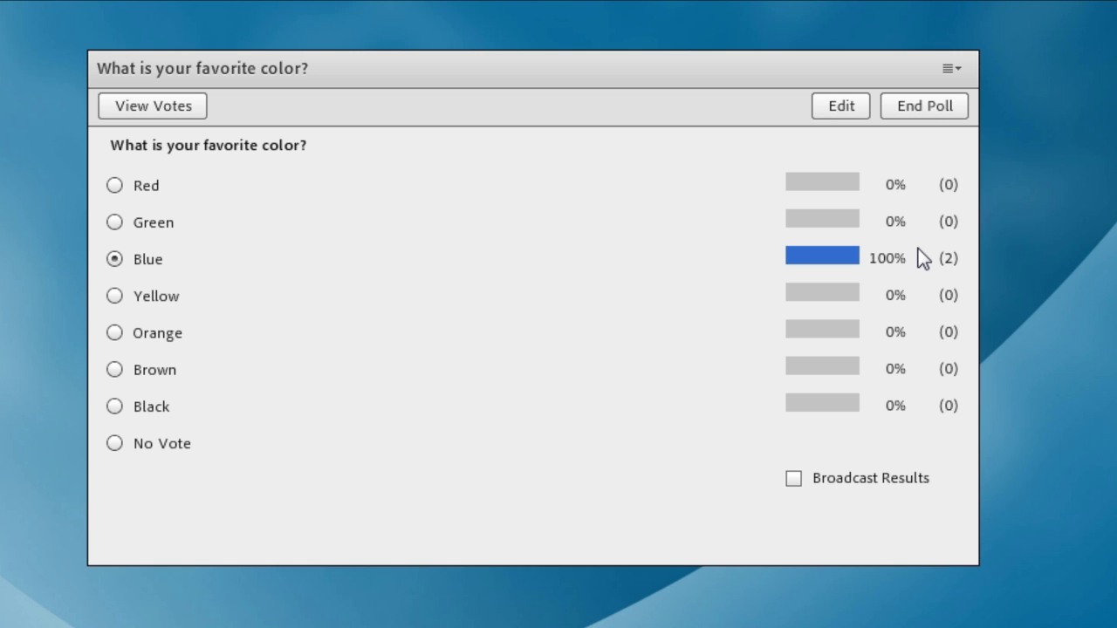
Look at the Results Format choices in the favorite color poll's options
{"action": "left_click", "coordinate": [961, 71]}
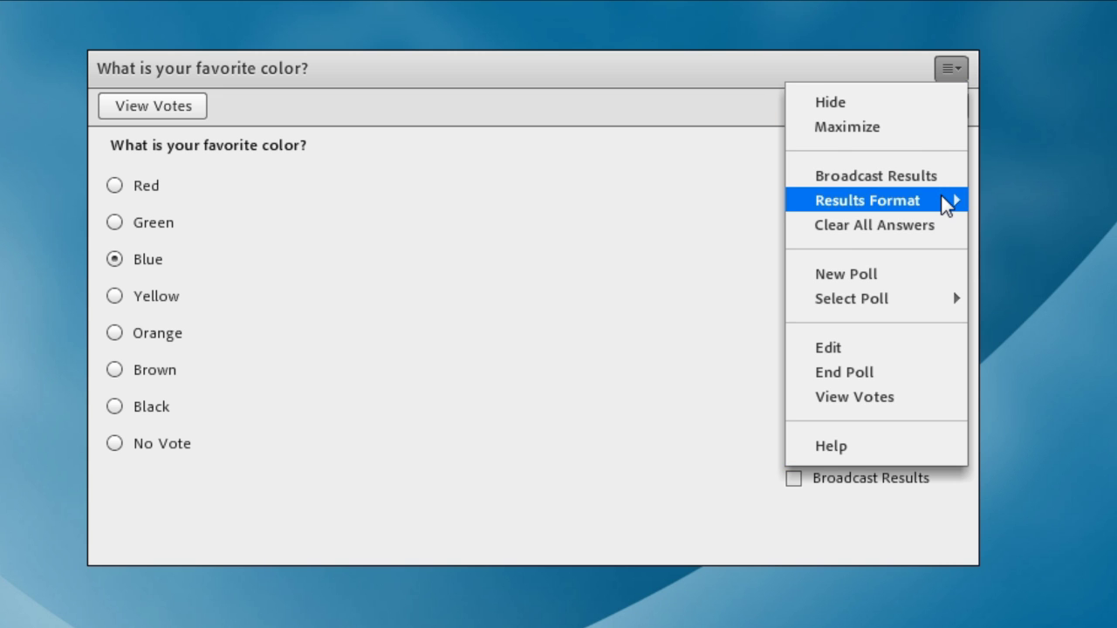
{"action": "mouse_move", "coordinate": [942, 196]}
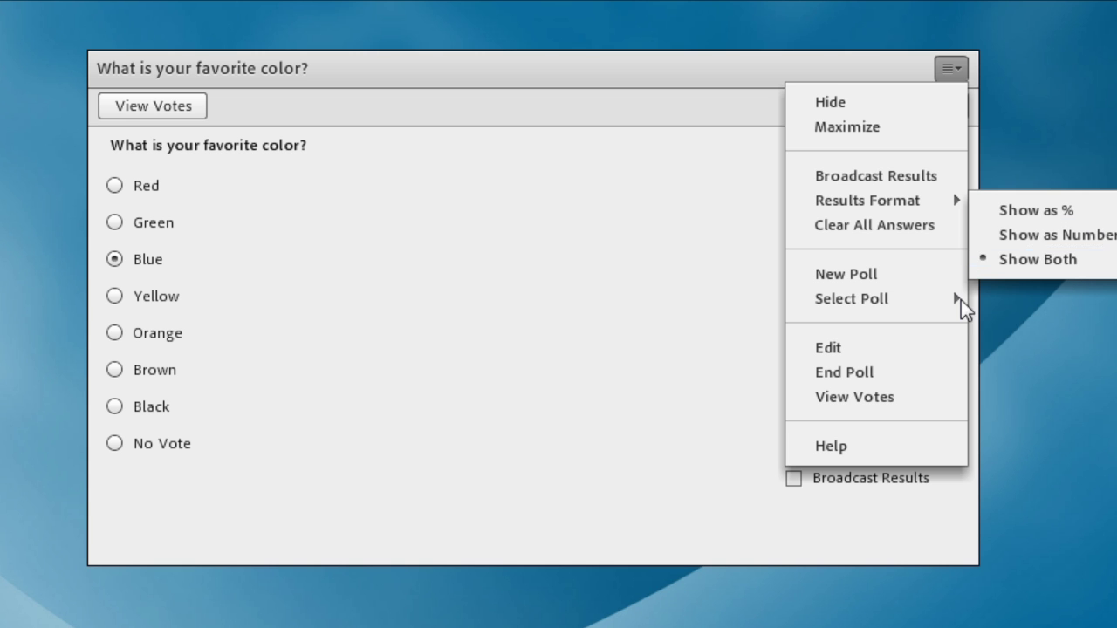
{"action": "left_click", "coordinate": [576, 95]}
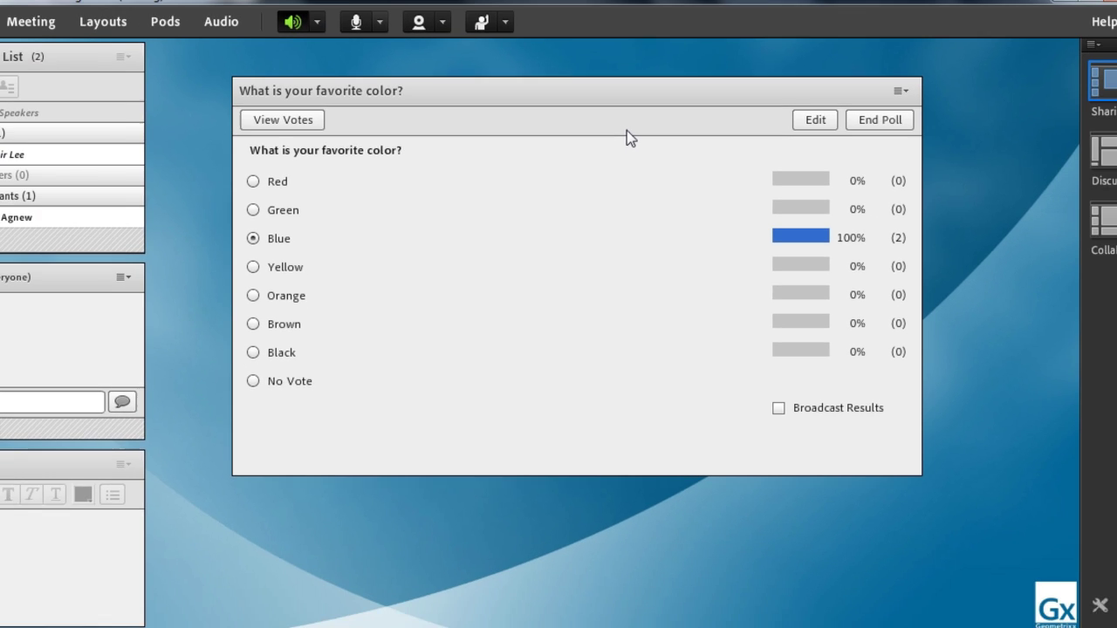
Broadcast the favorite color poll's results from the host window, checking the participant's window before and after
{"action": "mouse_move", "coordinate": [231, 615]}
{"action": "left_click", "coordinate": [308, 556]}
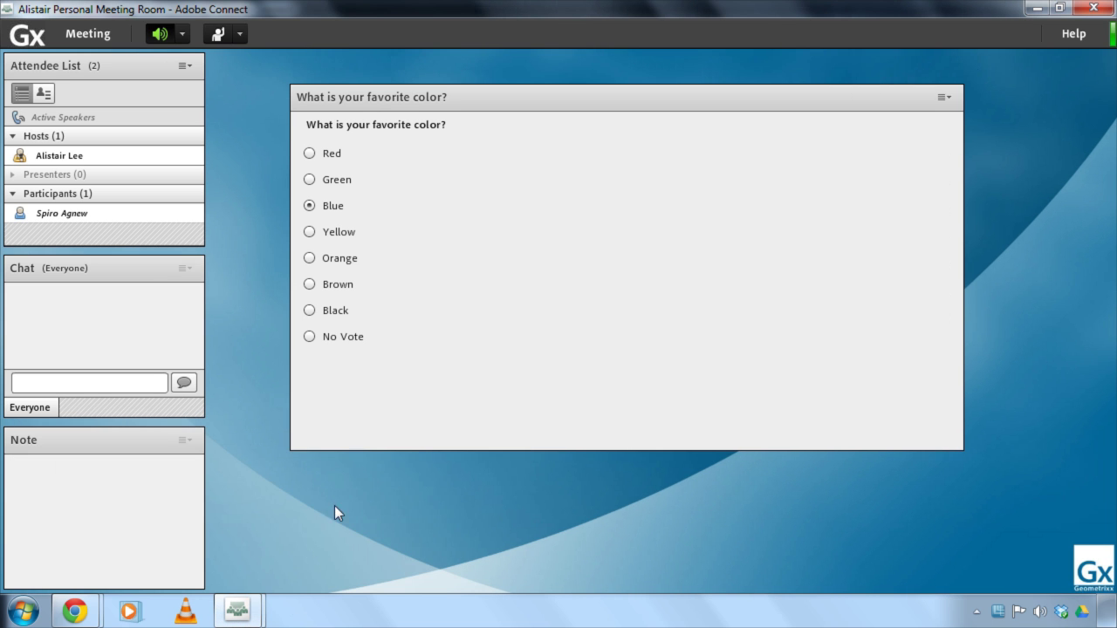
{"action": "mouse_move", "coordinate": [237, 610]}
{"action": "left_click", "coordinate": [188, 561]}
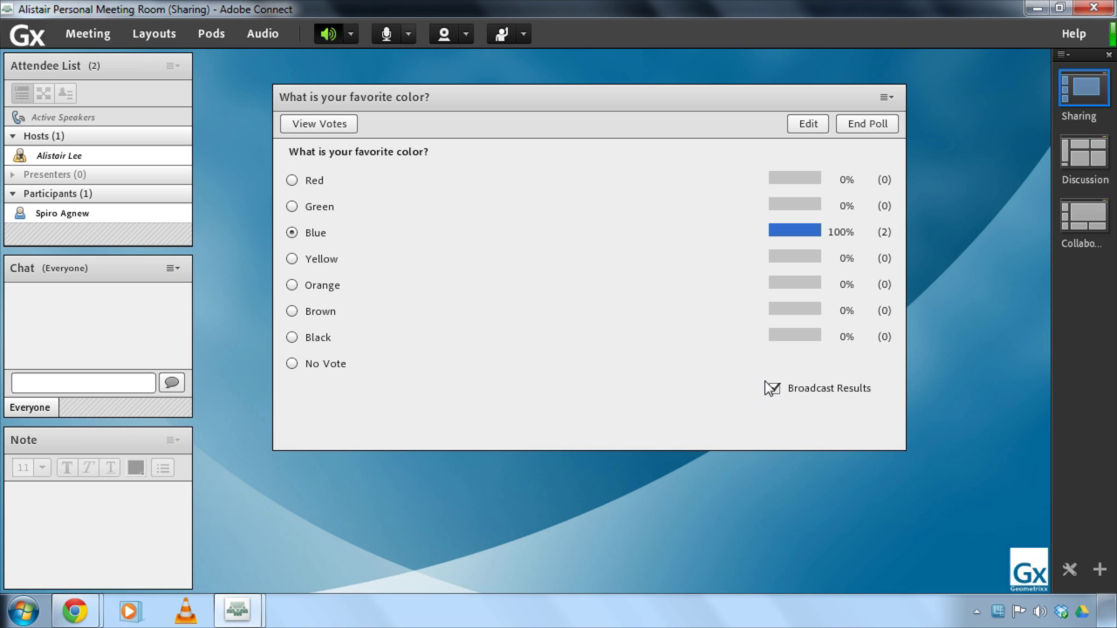
{"action": "mouse_move", "coordinate": [244, 606]}
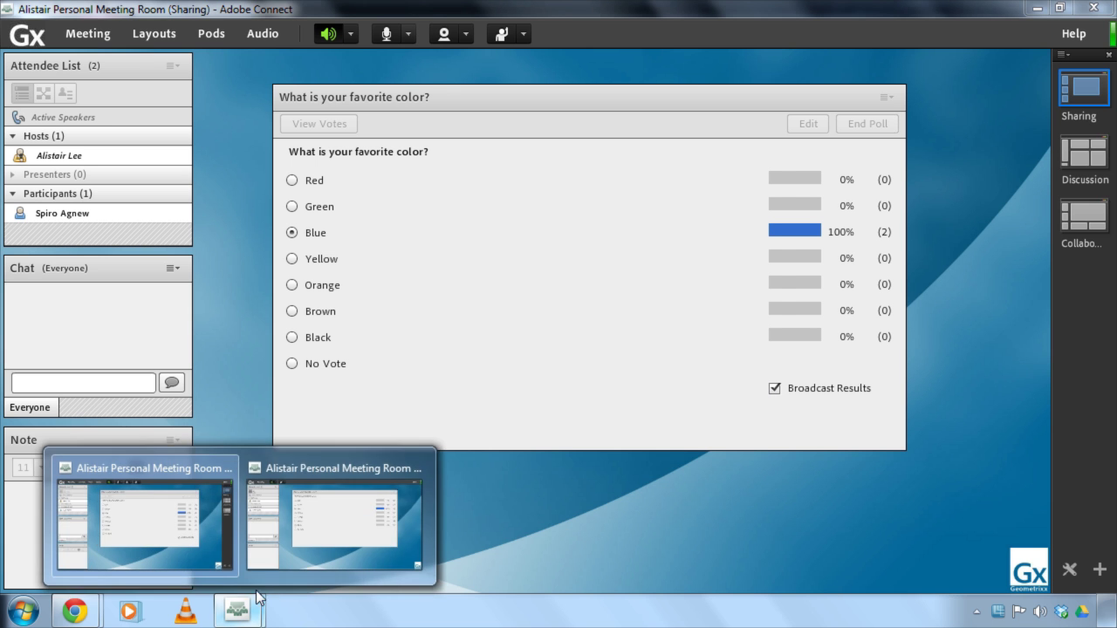
{"action": "left_click", "coordinate": [315, 548]}
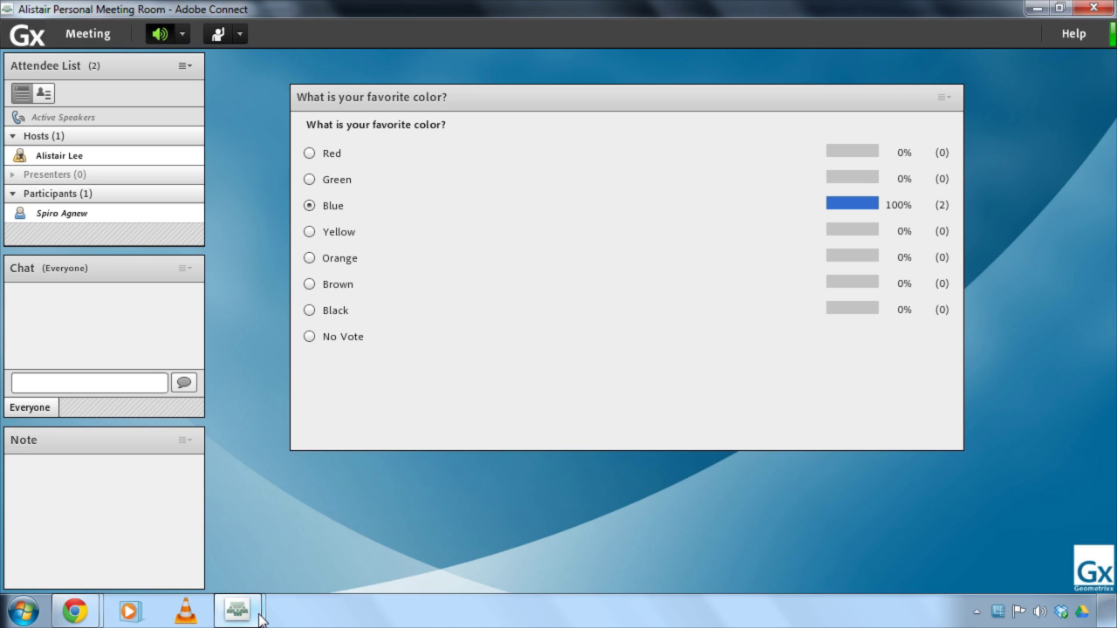
Go back to the host window and view how each attendee voted, returning to the poll
{"action": "mouse_move", "coordinate": [238, 611]}
{"action": "left_click", "coordinate": [187, 555]}
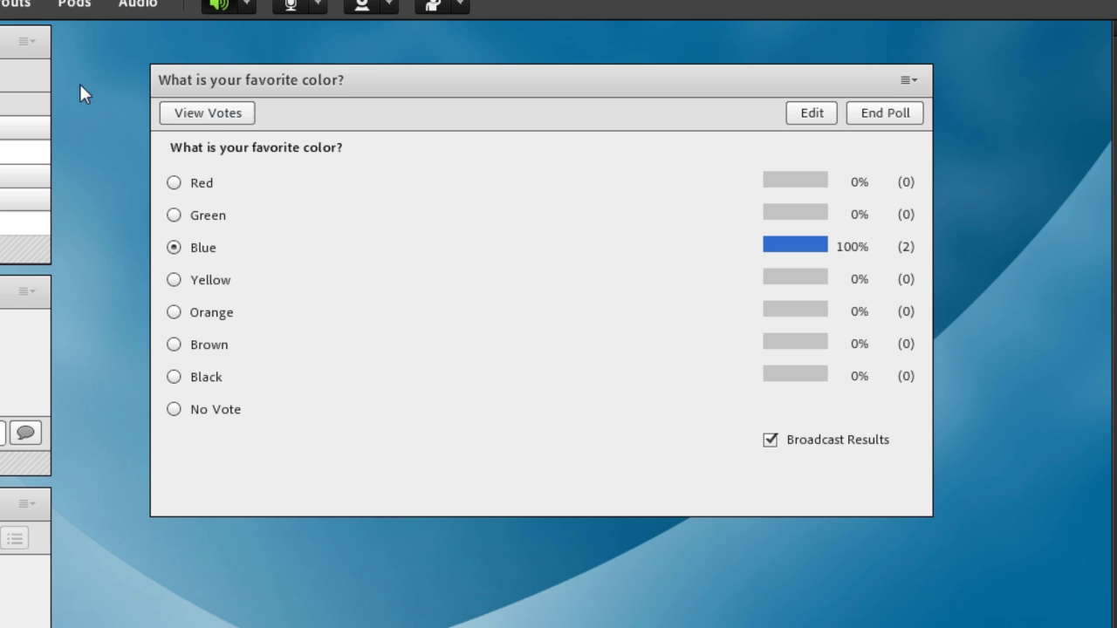
{"action": "left_click", "coordinate": [206, 116]}
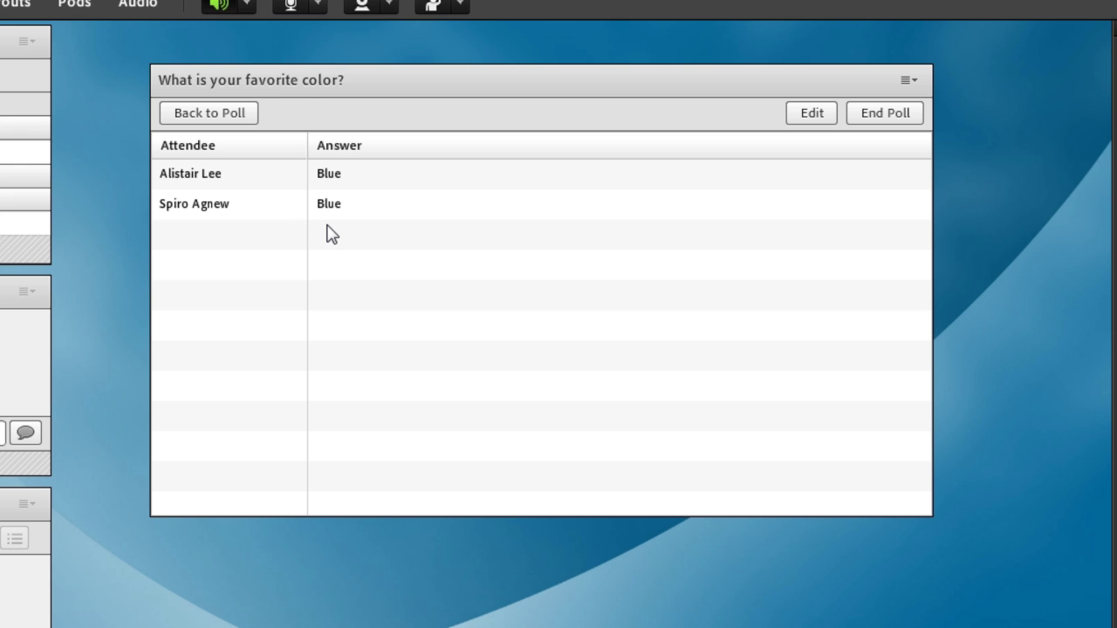
{"action": "left_click", "coordinate": [225, 121]}
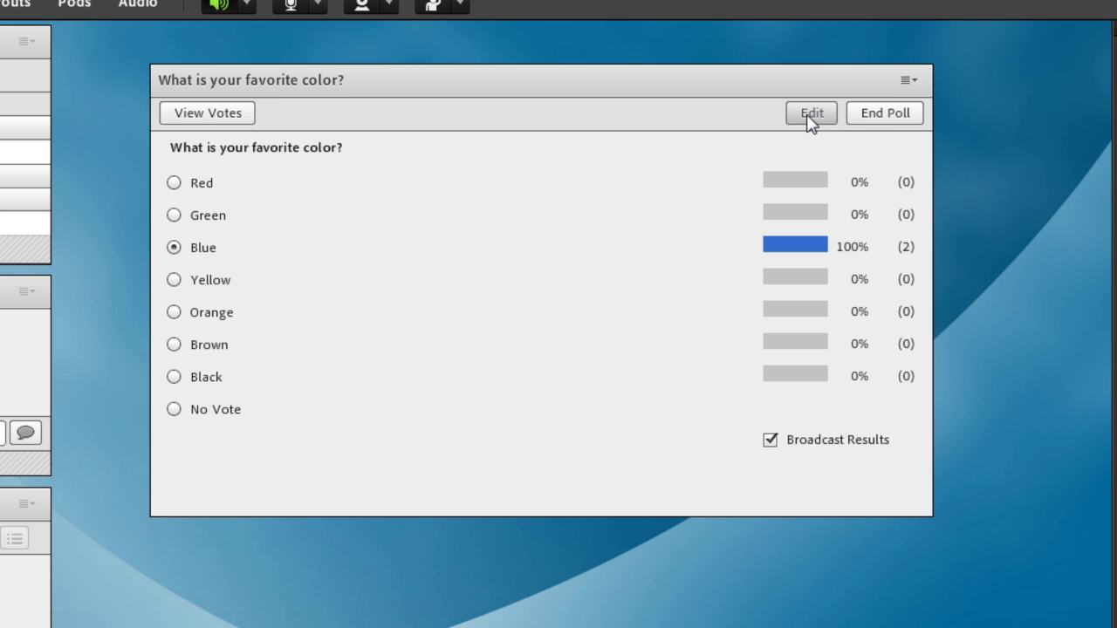
End the favorite color poll, check it in the participant's window and return to the host window
{"action": "left_click", "coordinate": [873, 115]}
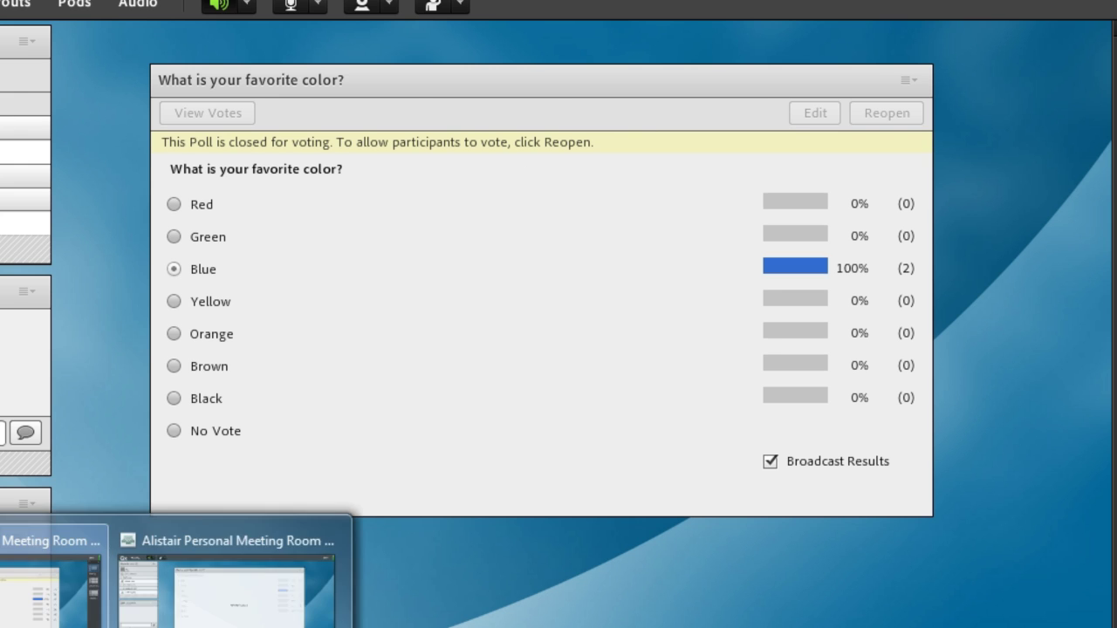
{"action": "left_click", "coordinate": [249, 576]}
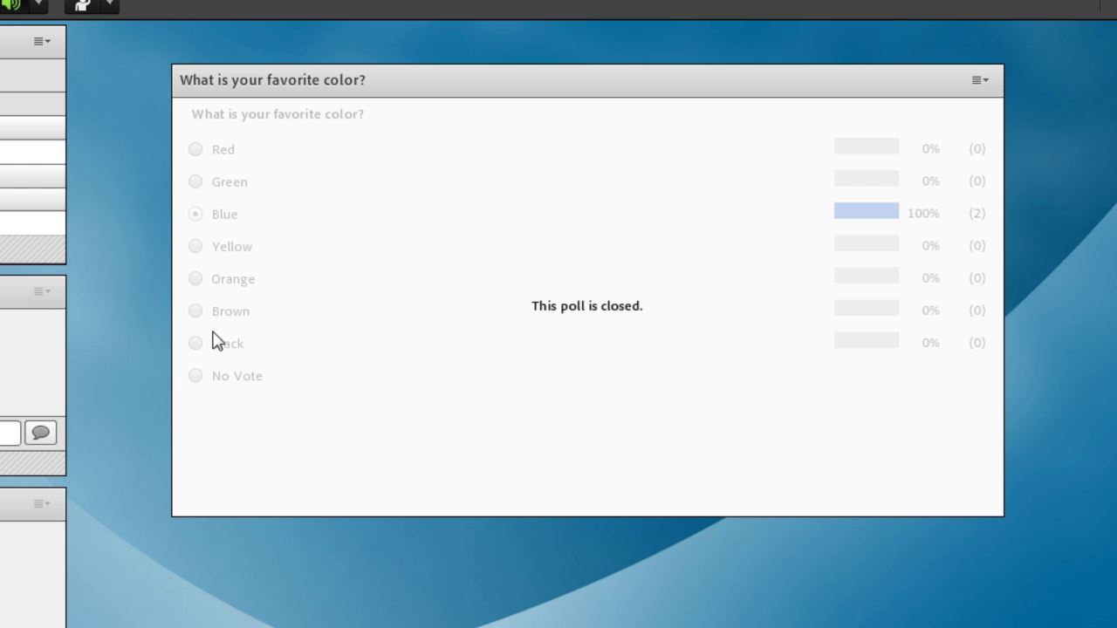
{"action": "mouse_move", "coordinate": [142, 621]}
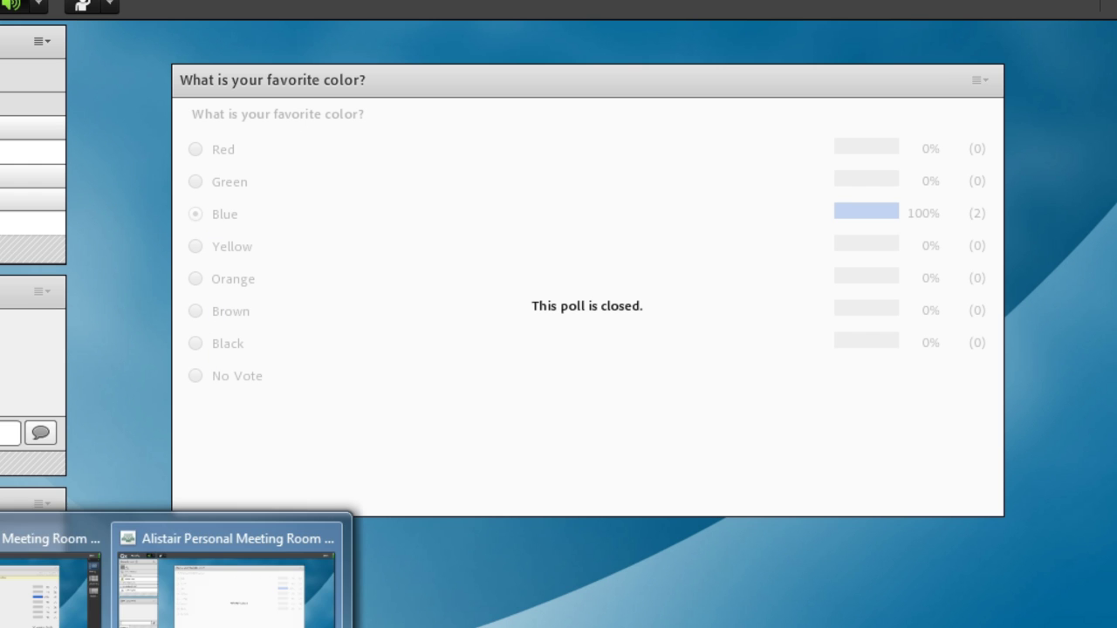
{"action": "left_click", "coordinate": [231, 581]}
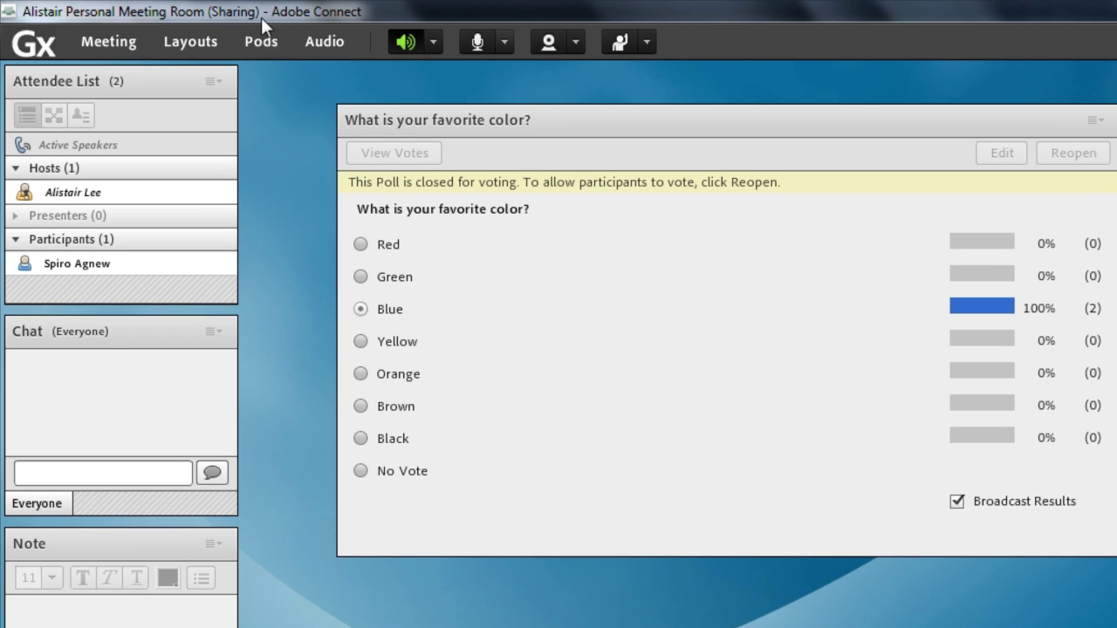
Add a new poll pod to the meeting room
{"action": "left_click", "coordinate": [262, 44]}
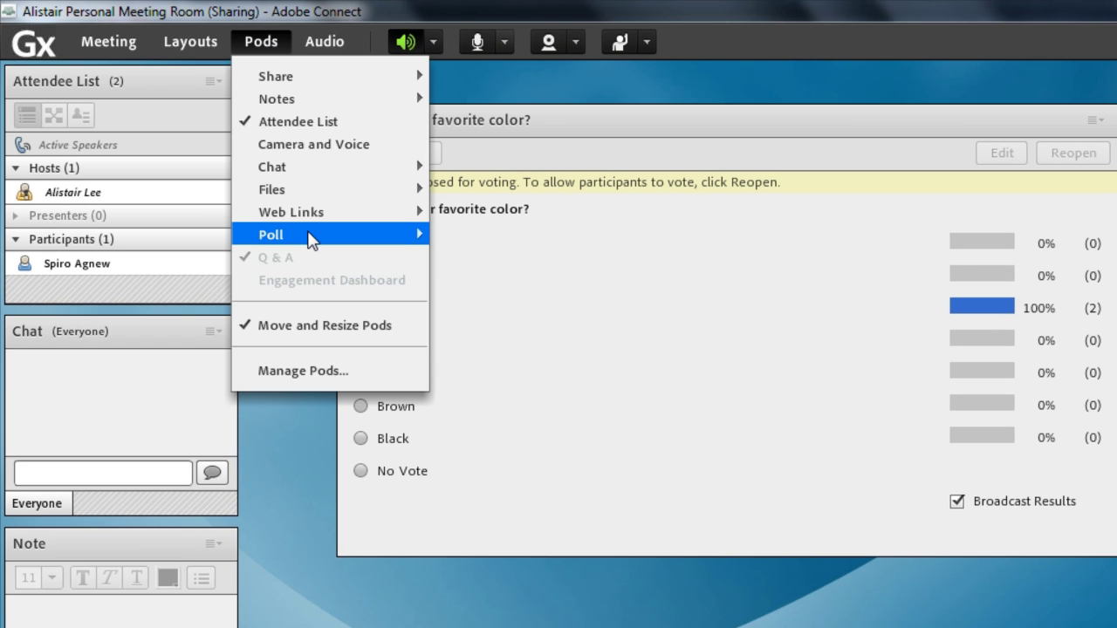
{"action": "mouse_move", "coordinate": [310, 239]}
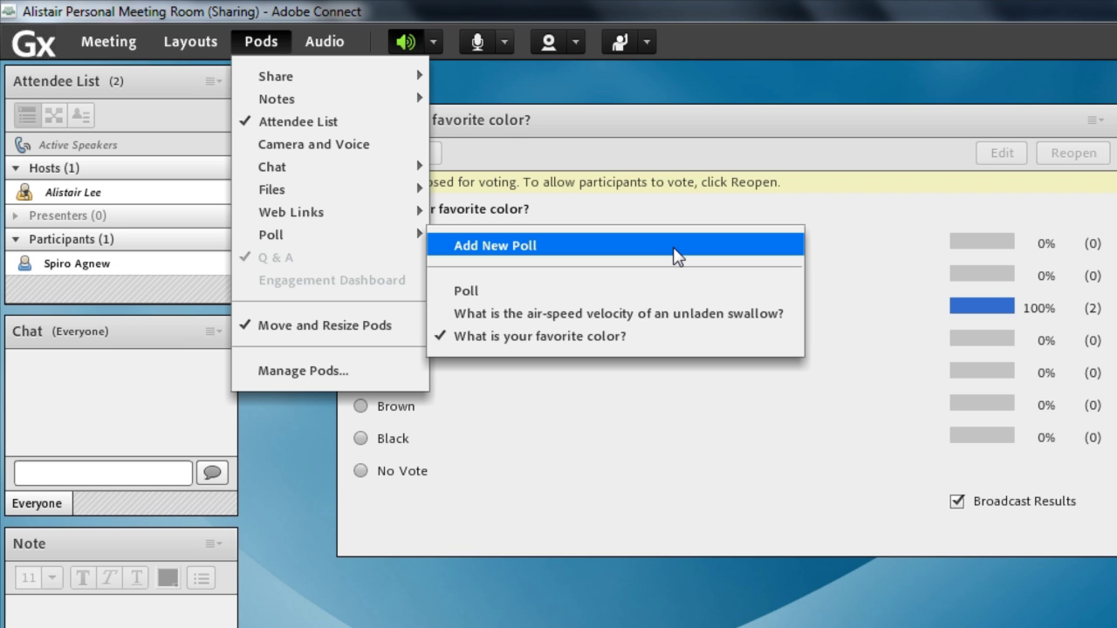
{"action": "left_click", "coordinate": [676, 254]}
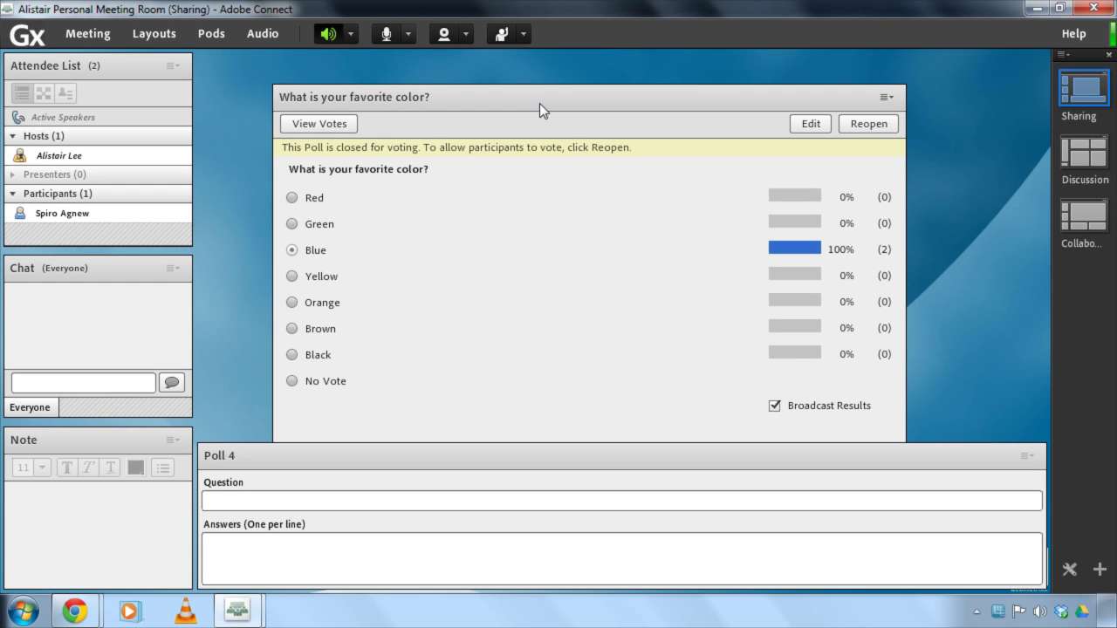
Shrink the favorite color poll beside the attendee list, and place the new poll pod directly beneath it, enlarged to show its controls
{"action": "left_click_drag", "start_coordinate": [539, 103], "coordinate": [464, 72]}
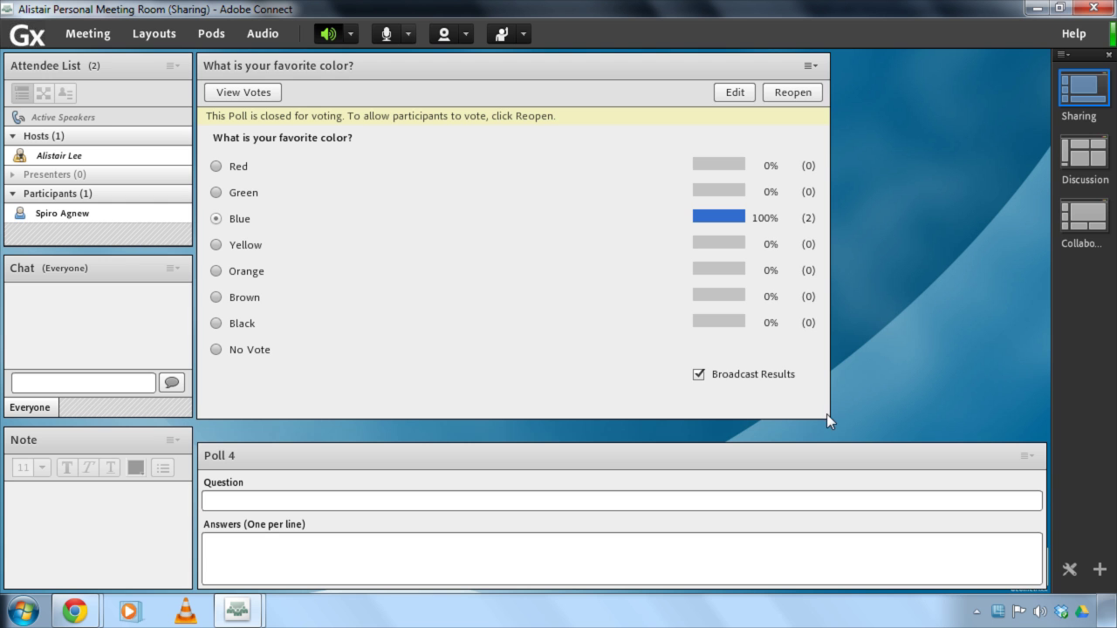
{"action": "left_click_drag", "start_coordinate": [829, 417], "coordinate": [565, 245]}
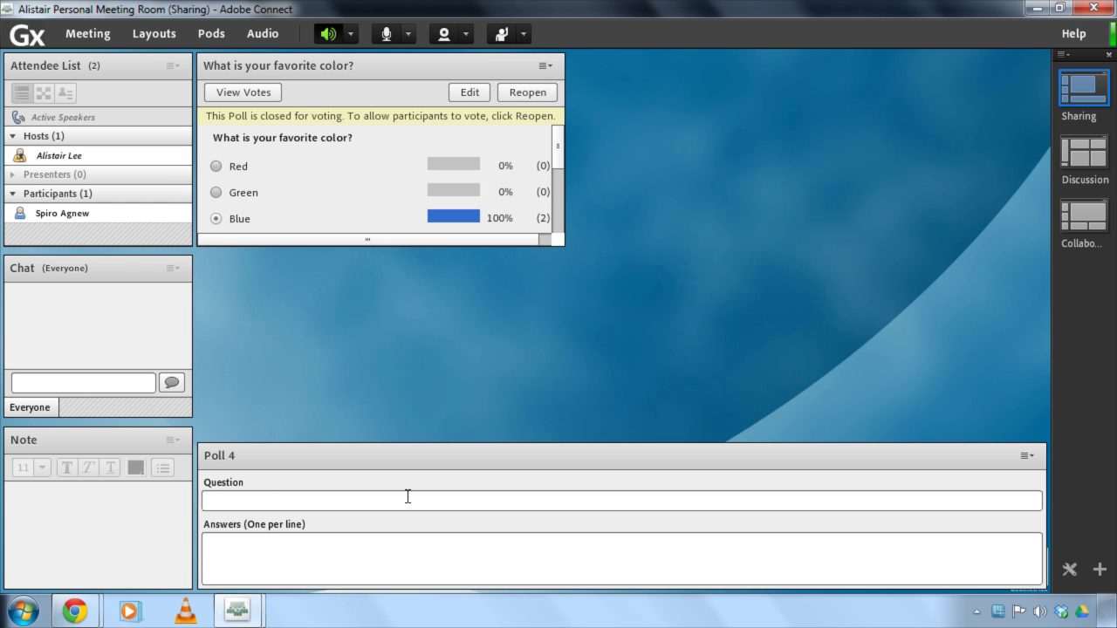
{"action": "left_click_drag", "start_coordinate": [199, 491], "coordinate": [431, 483]}
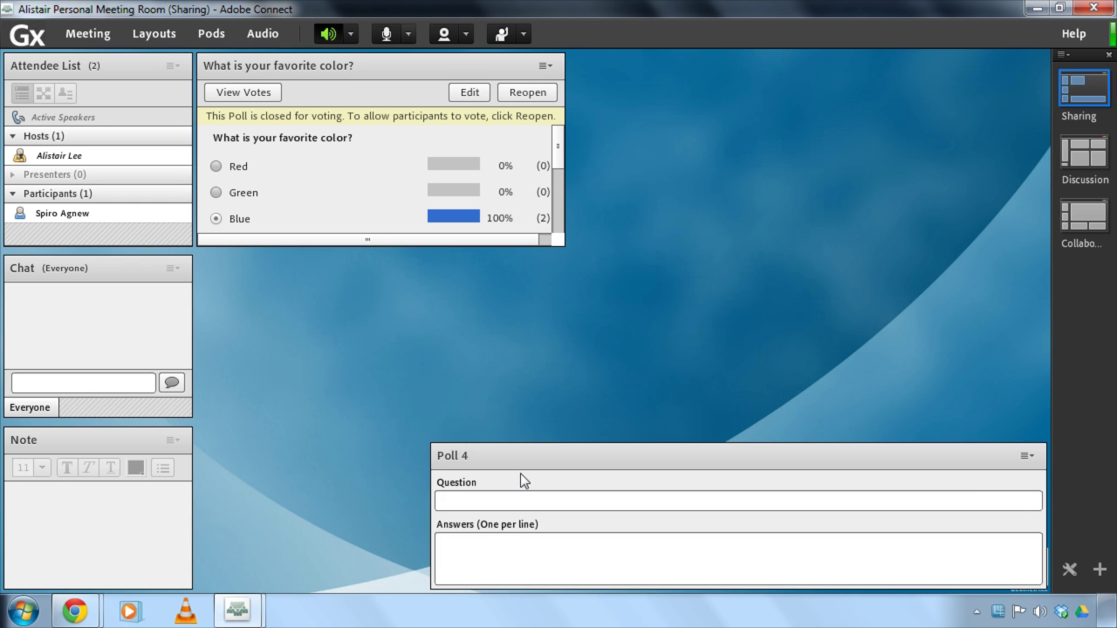
{"action": "left_click_drag", "start_coordinate": [522, 459], "coordinate": [292, 269]}
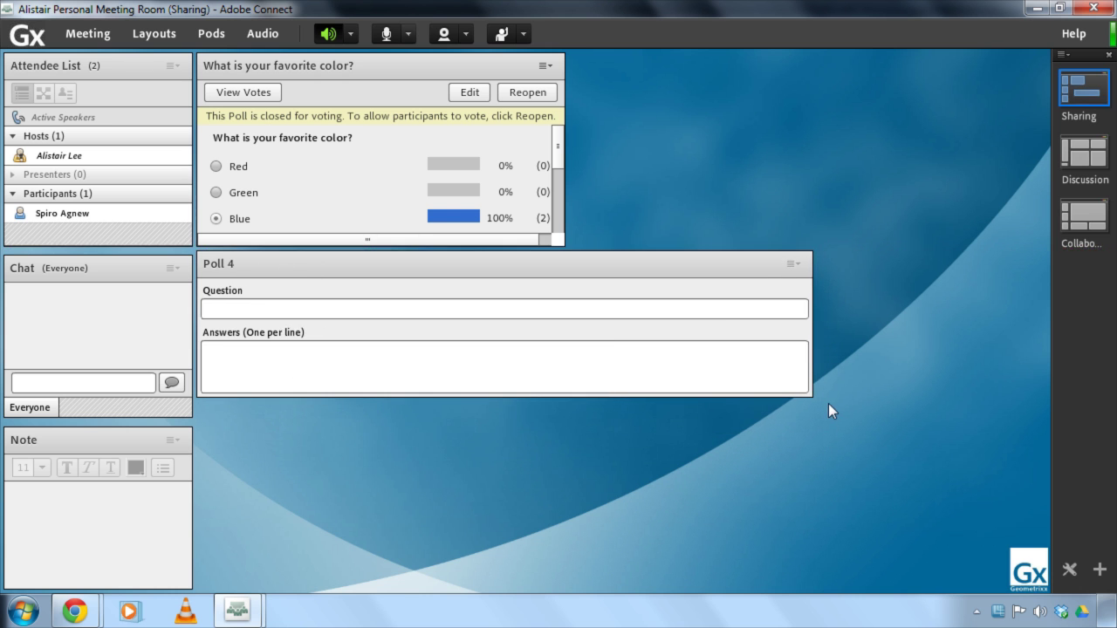
{"action": "left_click_drag", "start_coordinate": [828, 410], "coordinate": [908, 567]}
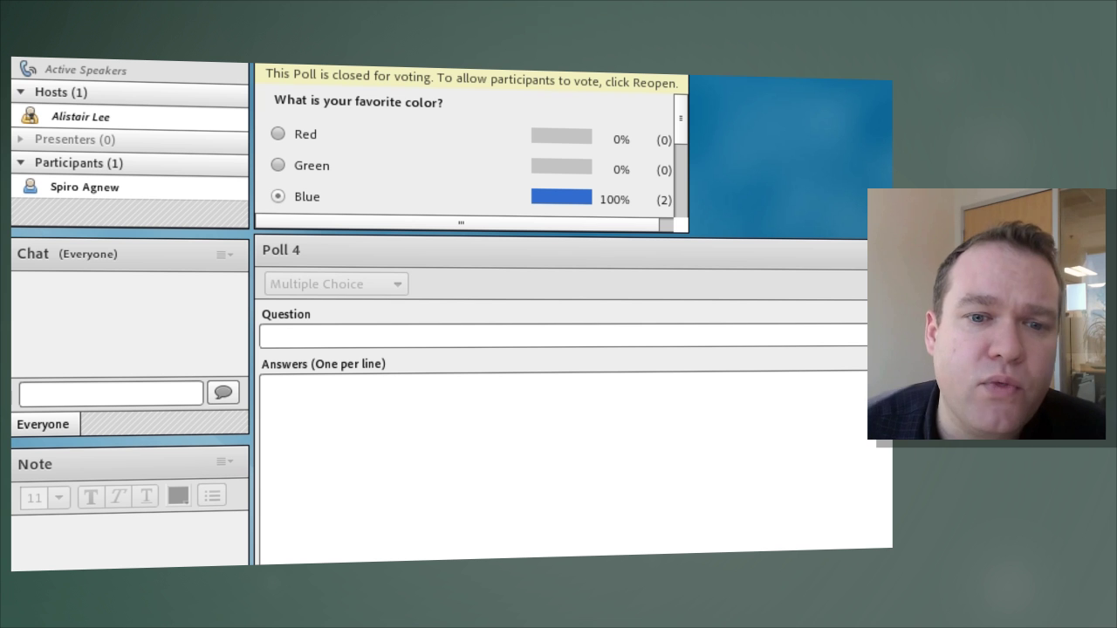
Set the new poll's type to Multiple Answers and its question to "What Operating Systems do you use?"
{"action": "left_click", "coordinate": [388, 283]}
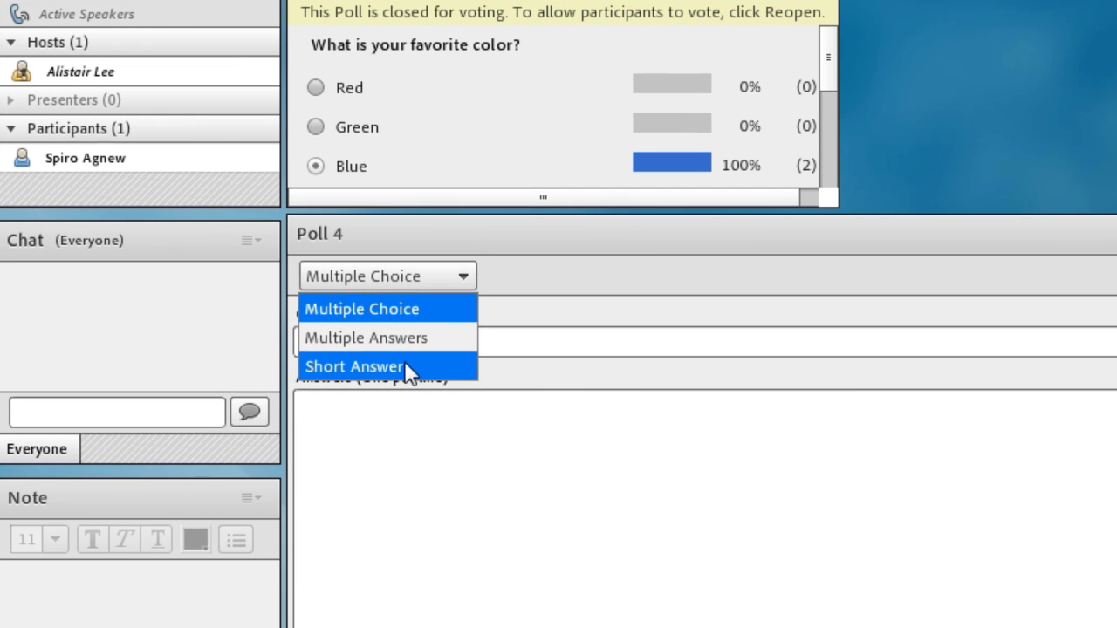
{"action": "left_click", "coordinate": [417, 341]}
{"action": "left_click", "coordinate": [414, 341]}
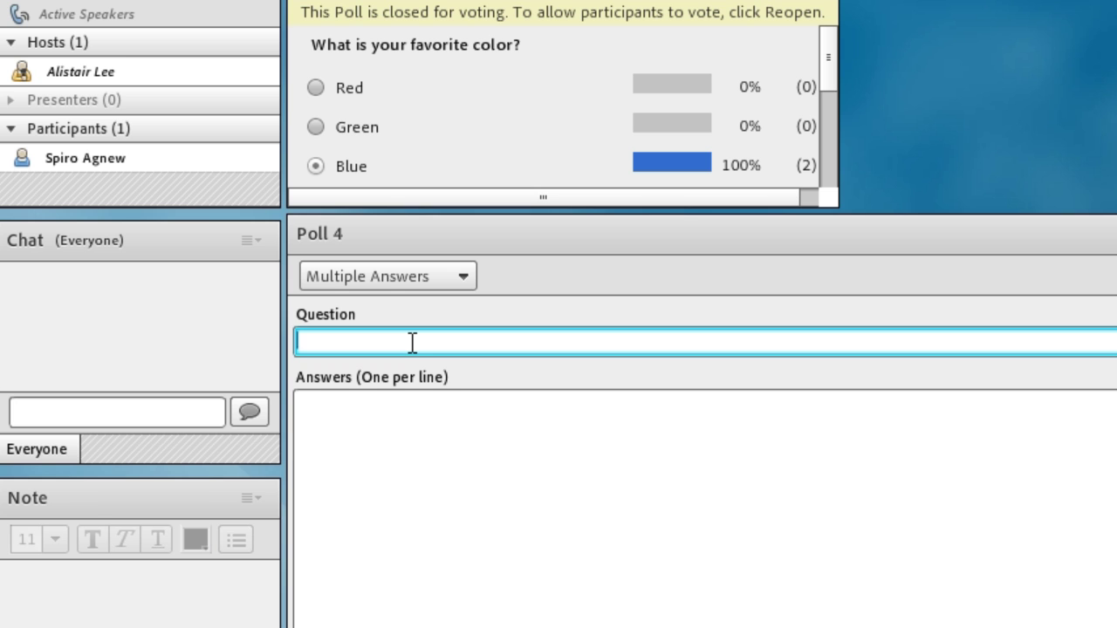
{"action": "type", "text": "What Opers"}
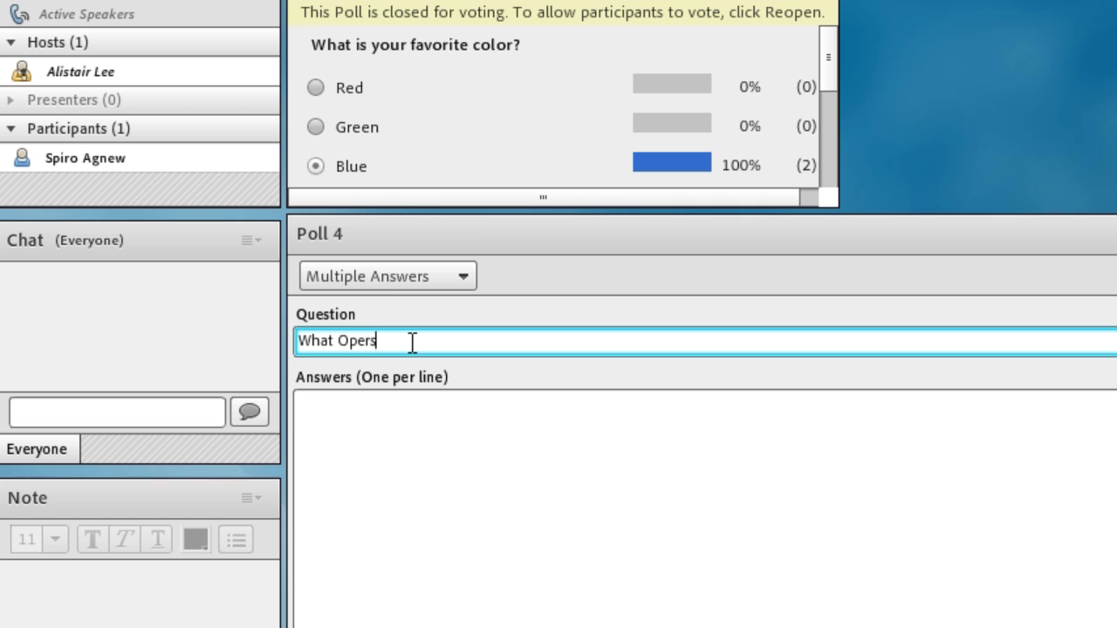
{"action": "key", "text": "BackSpace"}
{"action": "type", "text": "ating Systems do you use?"}
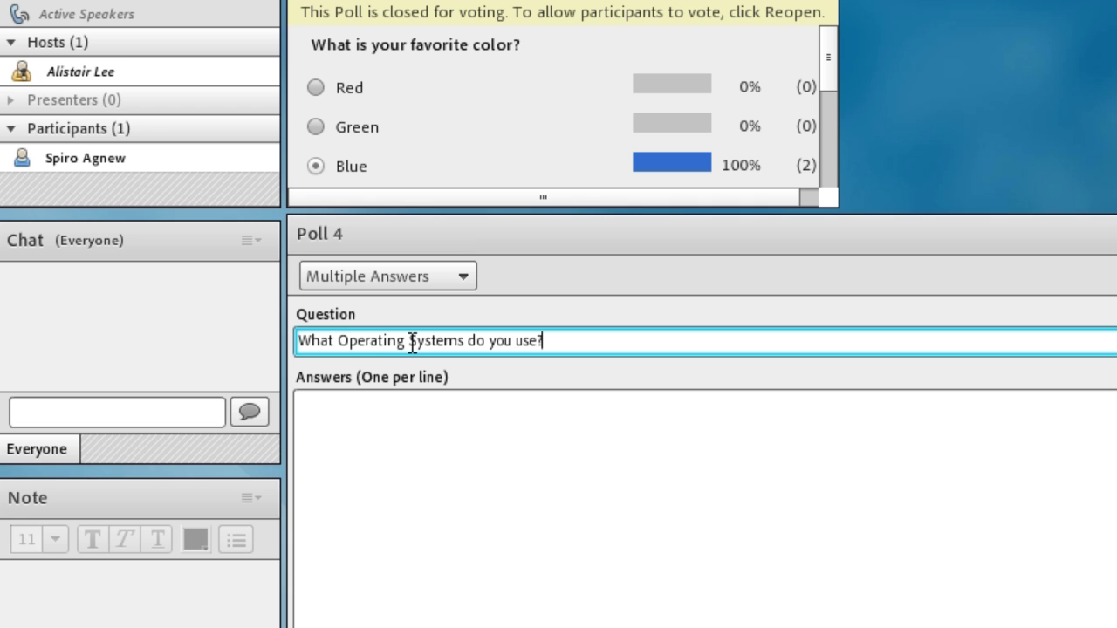
Enter the poll answers one per line: Windows, Mac, Linux, iOS, Android, Windows Phone and Blackberry
{"action": "left_click", "coordinate": [528, 452]}
{"action": "type", "text": "Windows"}
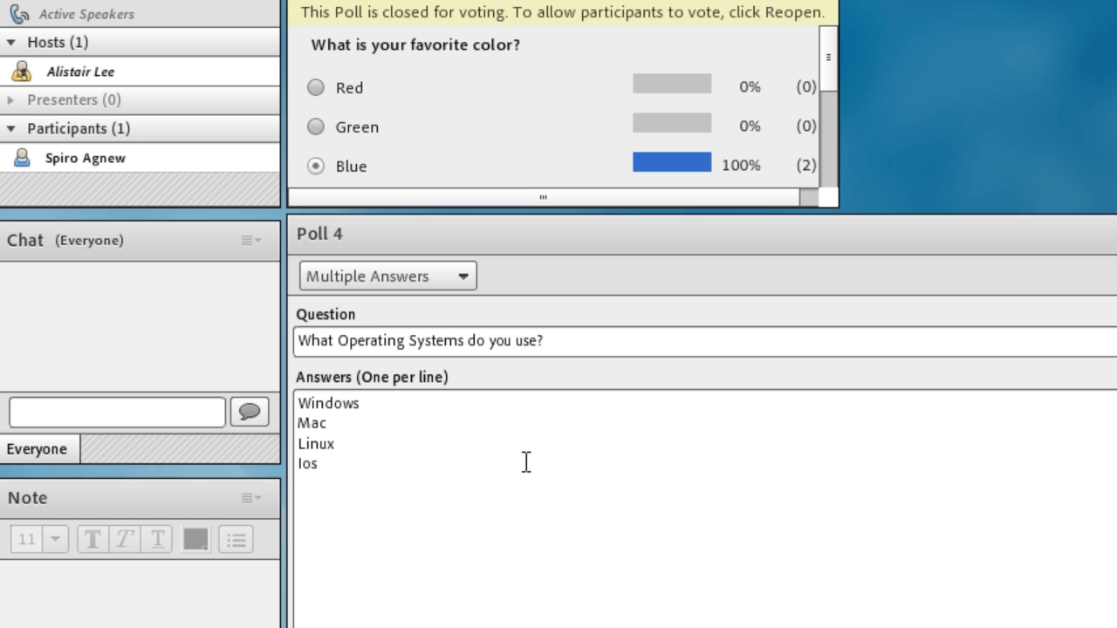
{"action": "type", "text": "Android"}
{"action": "key", "text": "Return"}
{"action": "type", "text": "Windows"}
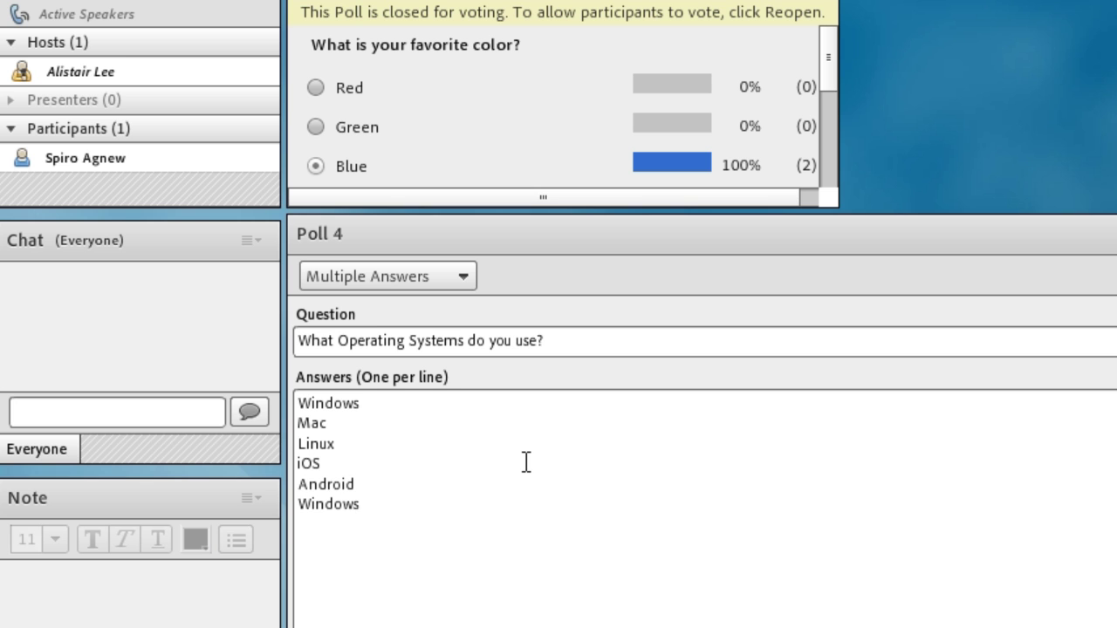
{"action": "type", "text": " Phone"}
{"action": "key", "text": "Return"}
{"action": "type", "text": "Blackberry"}
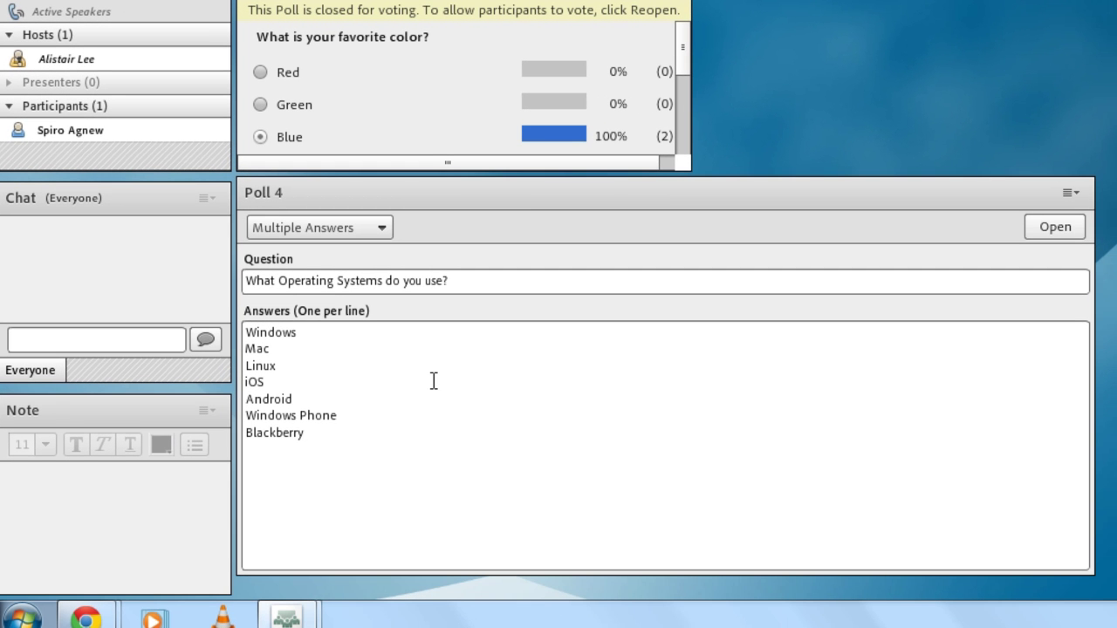
Open the operating systems poll for voting and, from the participant's meeting window, vote for Mac and iOS
{"action": "left_click", "coordinate": [1048, 223]}
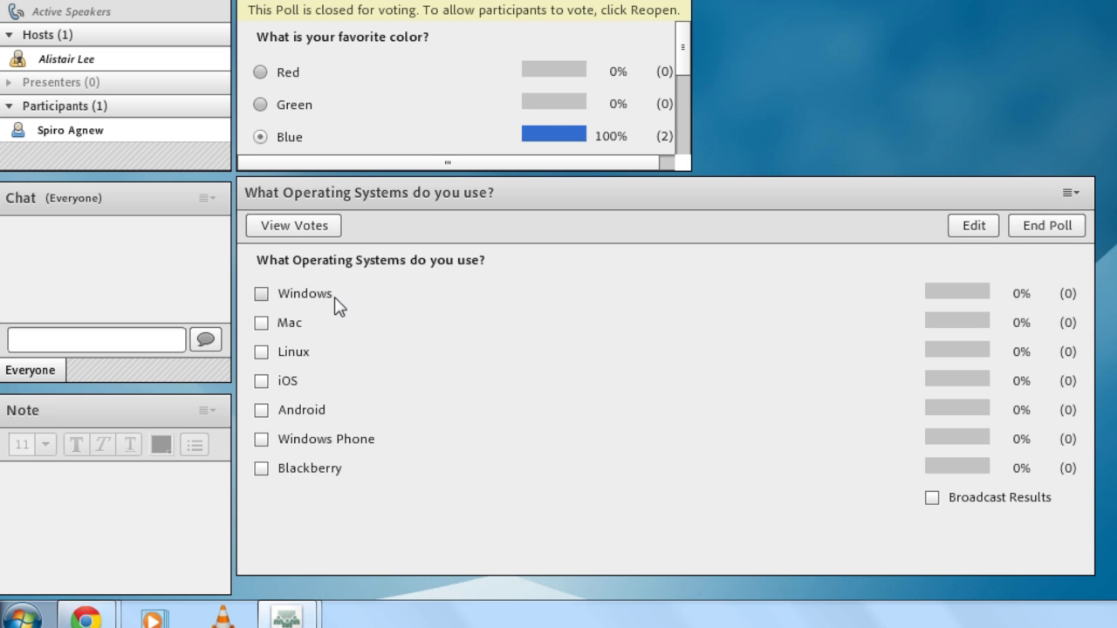
{"action": "mouse_move", "coordinate": [322, 609]}
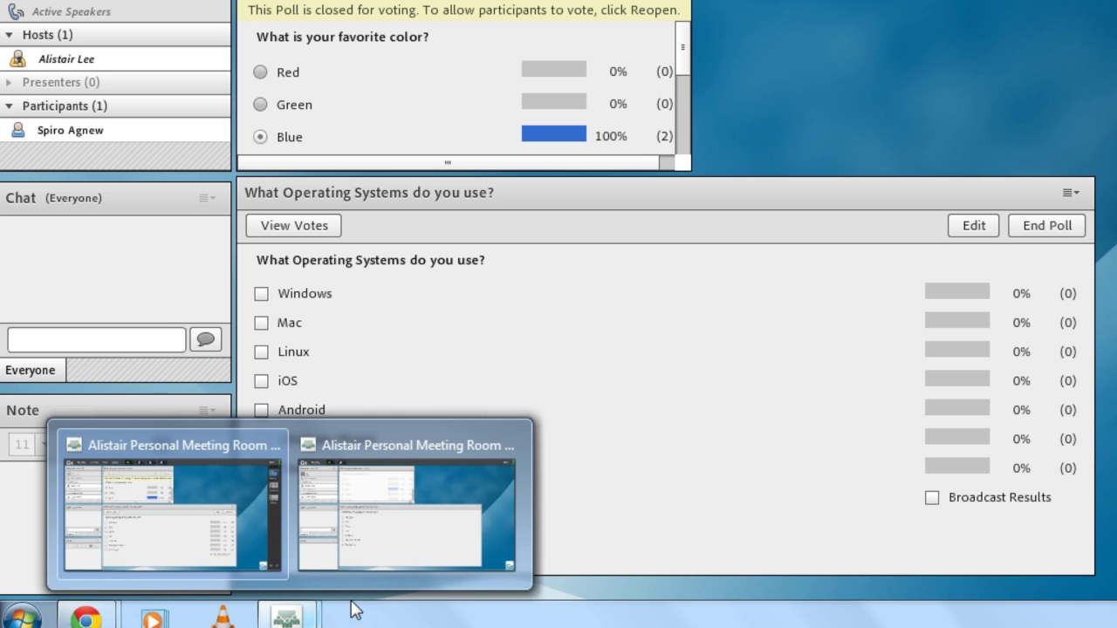
{"action": "left_click", "coordinate": [381, 551]}
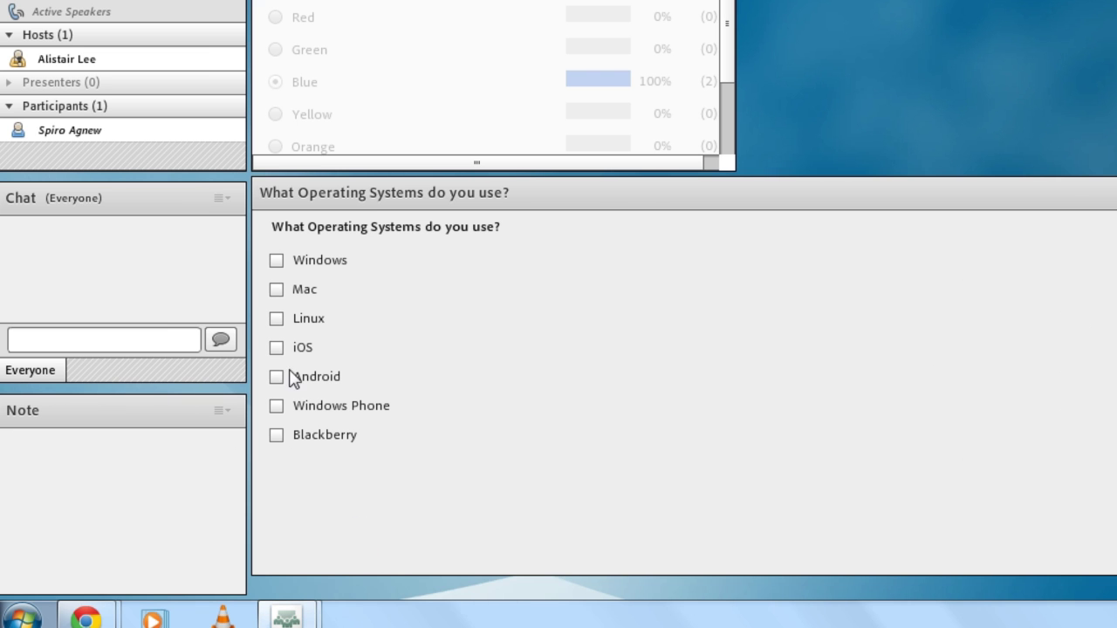
{"action": "left_click", "coordinate": [301, 294]}
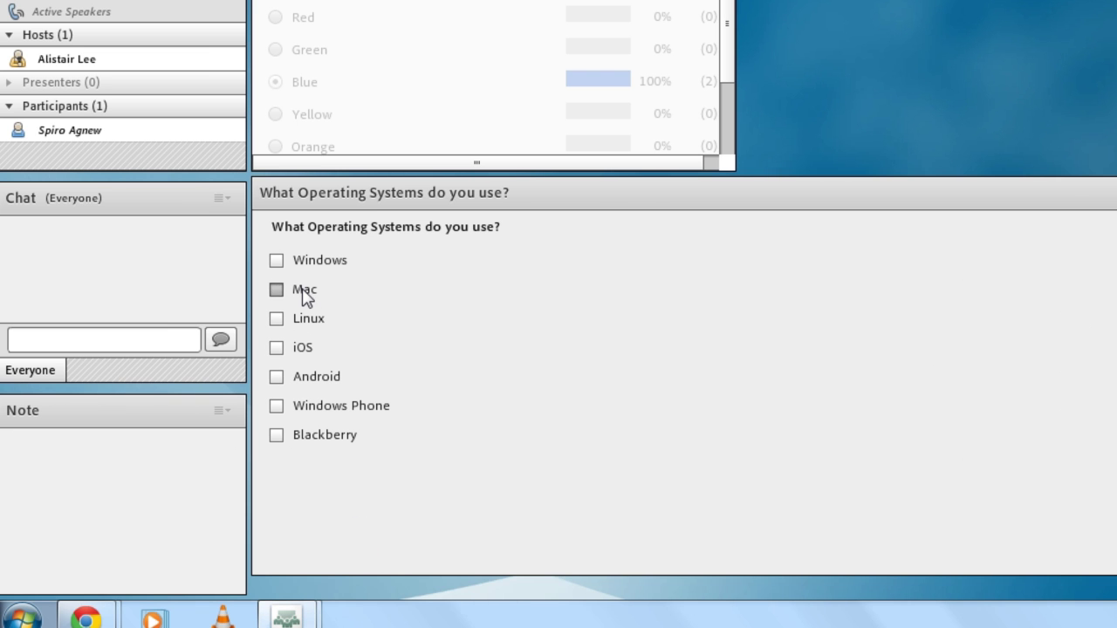
{"action": "left_click", "coordinate": [298, 351]}
Switch back to the host's meeting window, view the individual votes in the operating systems poll, and close the vote view
{"action": "mouse_move", "coordinate": [290, 611]}
{"action": "left_click", "coordinate": [236, 561]}
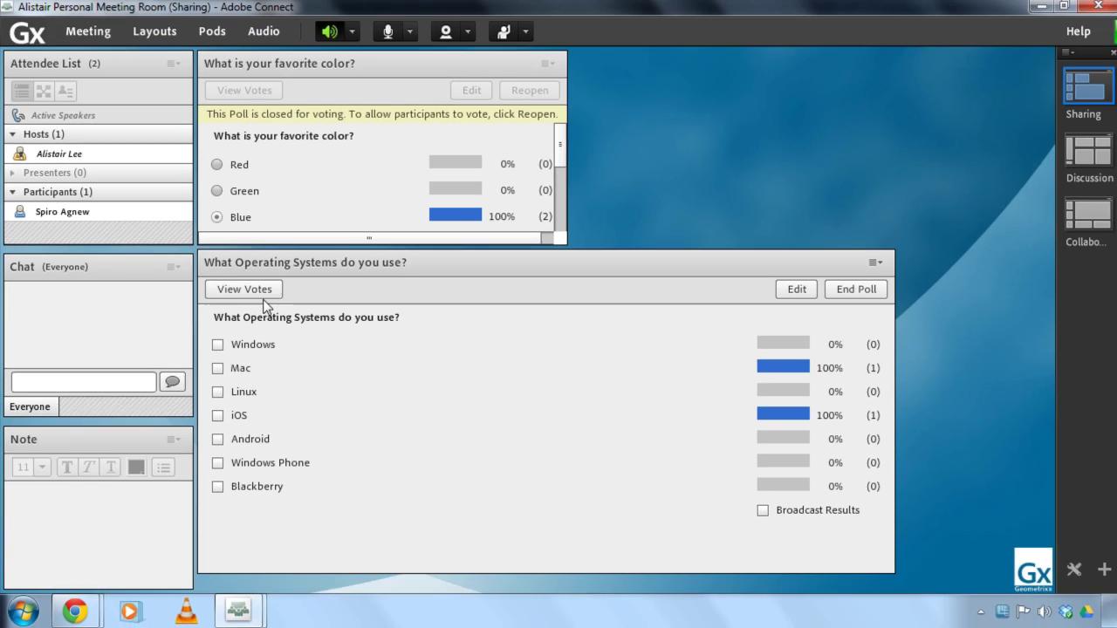
{"action": "left_click", "coordinate": [308, 233]}
{"action": "left_click", "coordinate": [248, 299]}
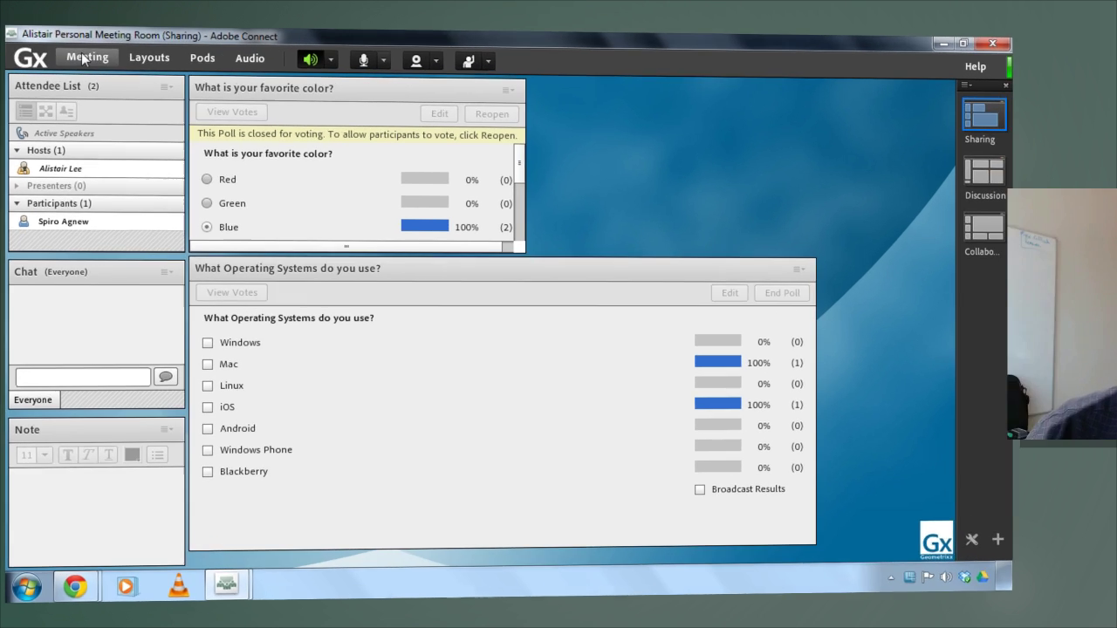
Open the meeting room's management page in the browser and review its report summary
{"action": "left_click", "coordinate": [86, 86]}
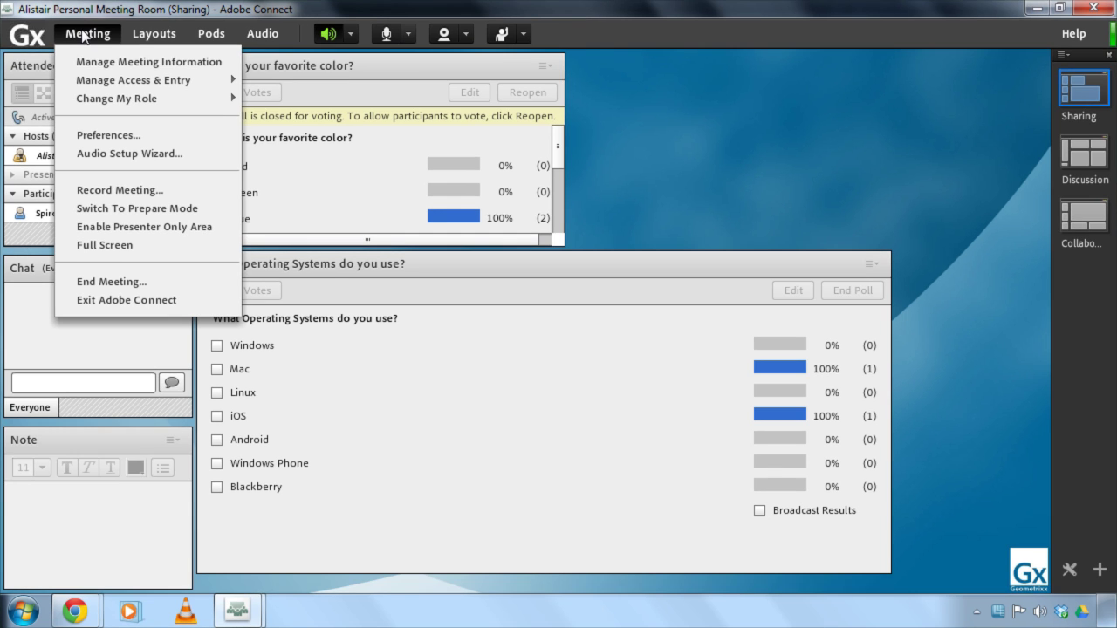
{"action": "left_click", "coordinate": [184, 63]}
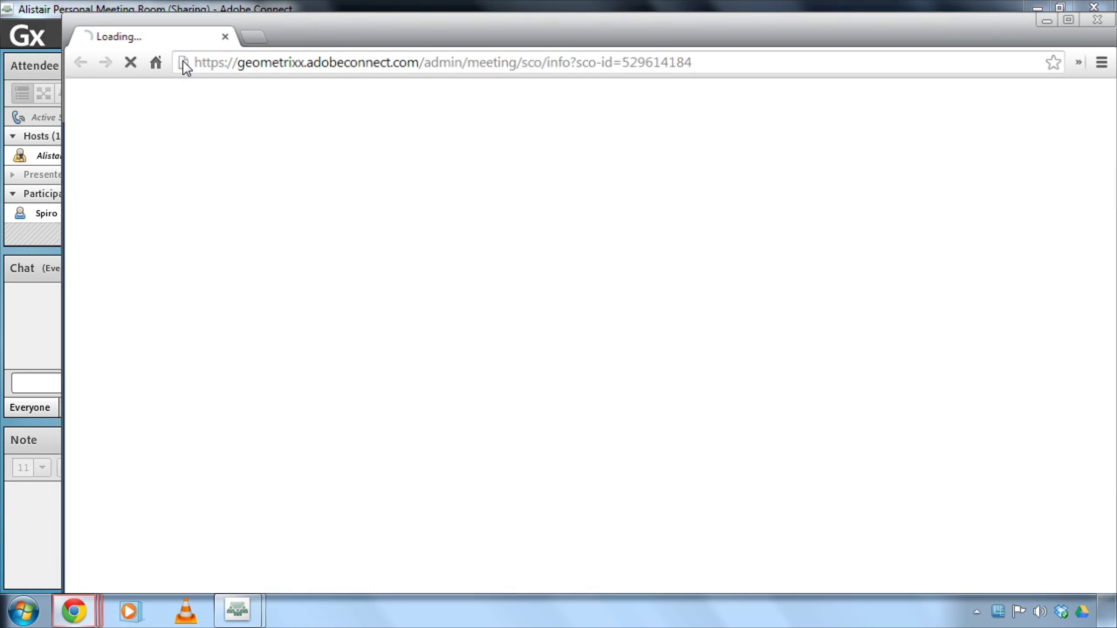
{"action": "left_click_drag", "start_coordinate": [311, 33], "coordinate": [254, 25]}
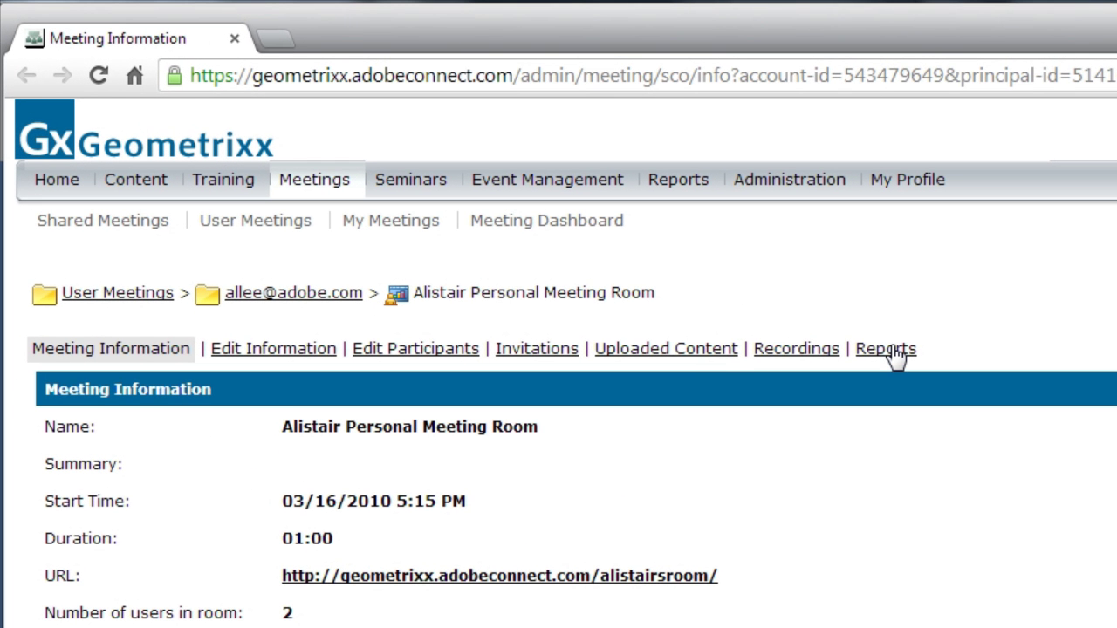
{"action": "left_click", "coordinate": [888, 348]}
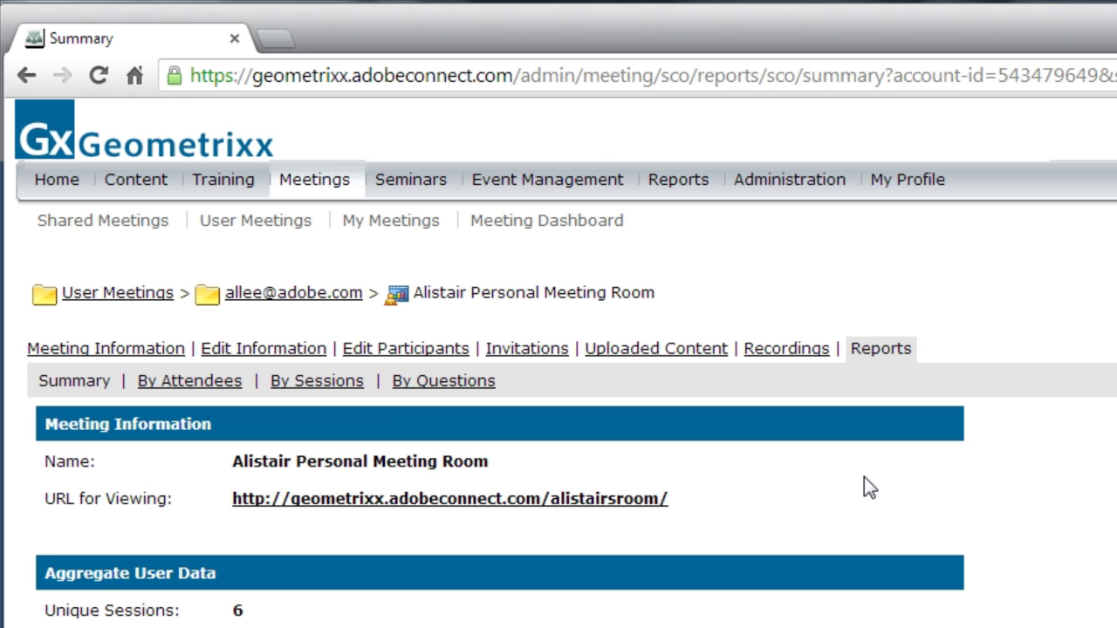
{"action": "scroll", "coordinate": [661, 366], "scroll_direction": "down", "scroll_amount": 3}
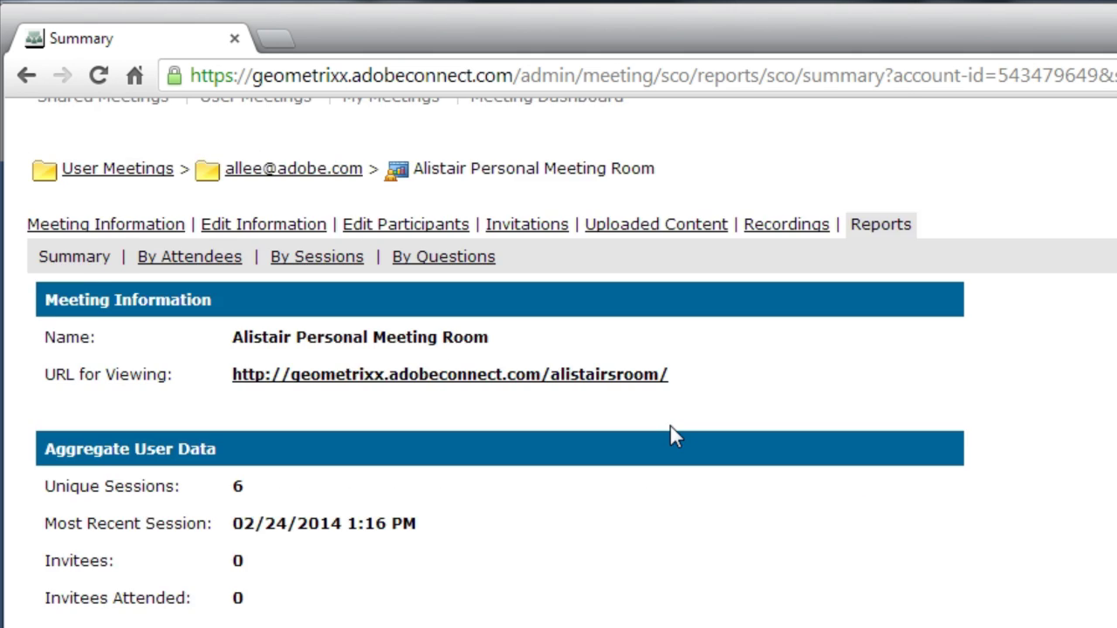
{"action": "scroll", "coordinate": [279, 375], "scroll_direction": "up", "scroll_amount": 3}
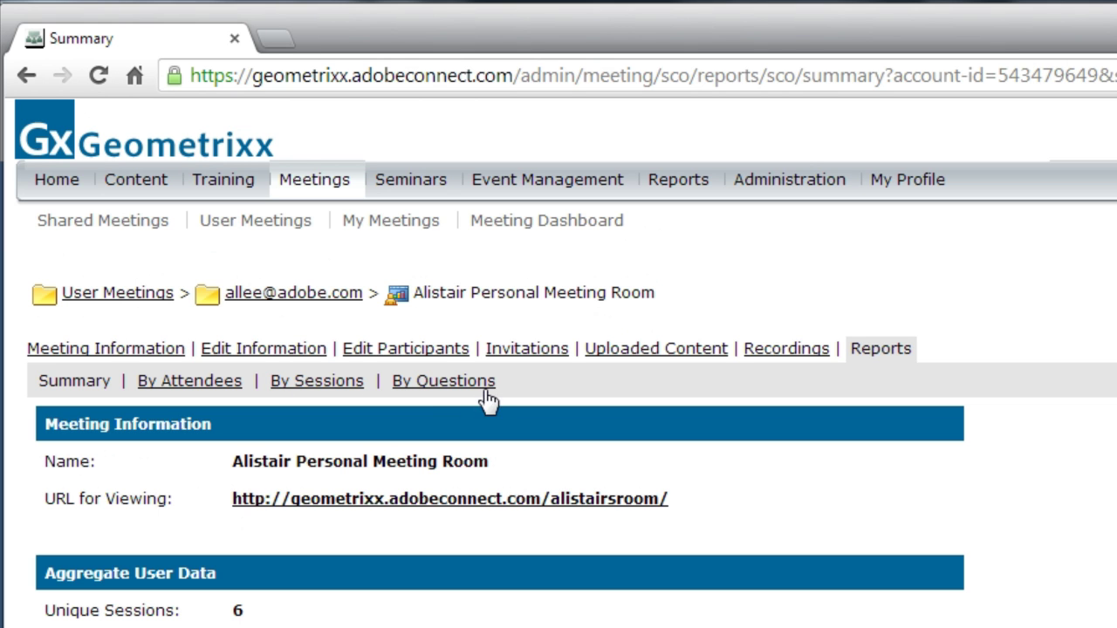
Open the reports by question and examine the answer distribution for question 2, "What is your favorite color?", including its answer key
{"action": "left_click", "coordinate": [453, 388]}
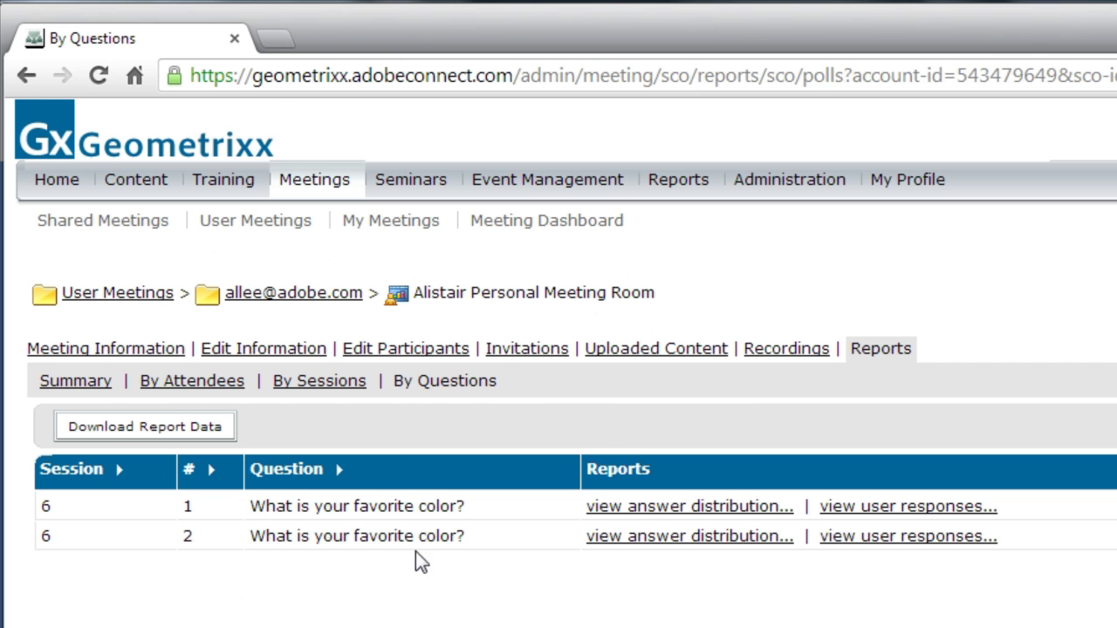
{"action": "left_click_drag", "start_coordinate": [276, 536], "coordinate": [533, 536]}
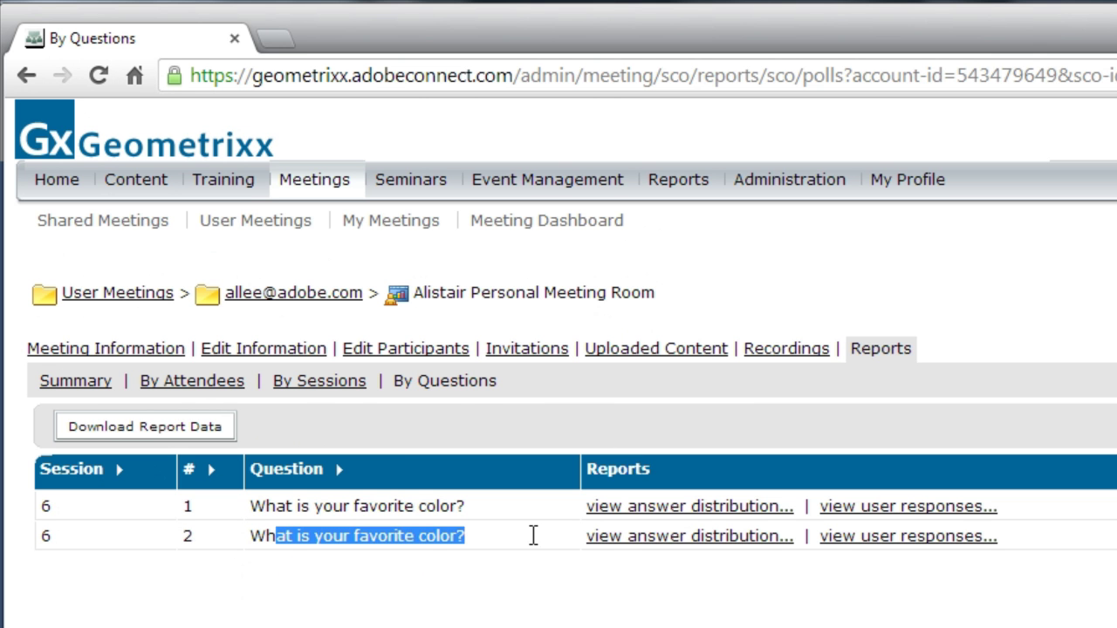
{"action": "left_click", "coordinate": [665, 537]}
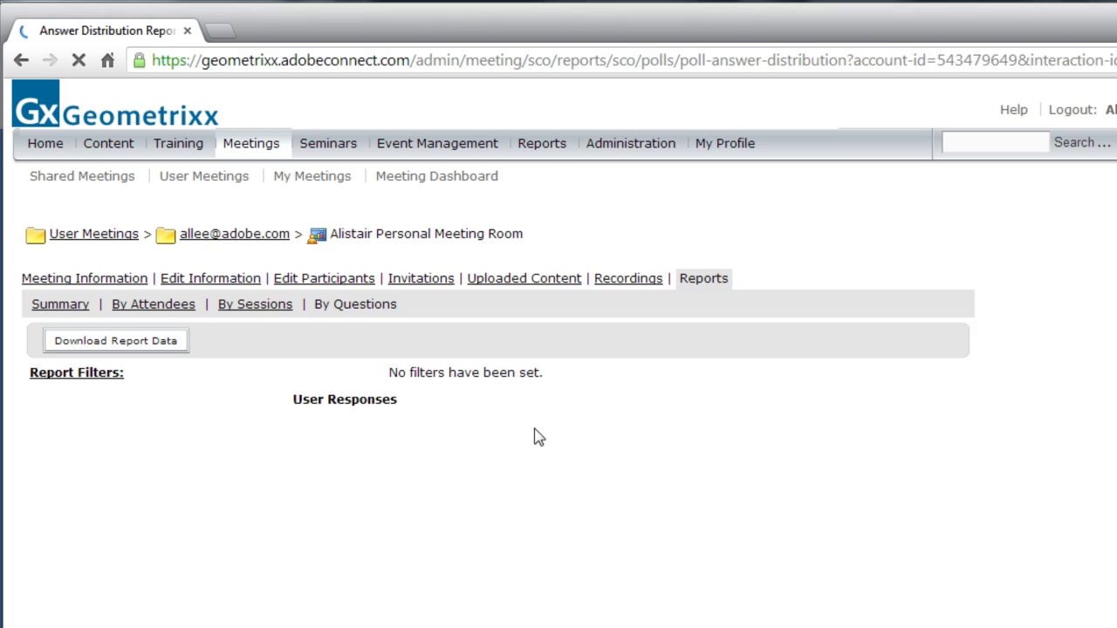
{"action": "scroll", "coordinate": [428, 393], "scroll_direction": "down", "scroll_amount": 2}
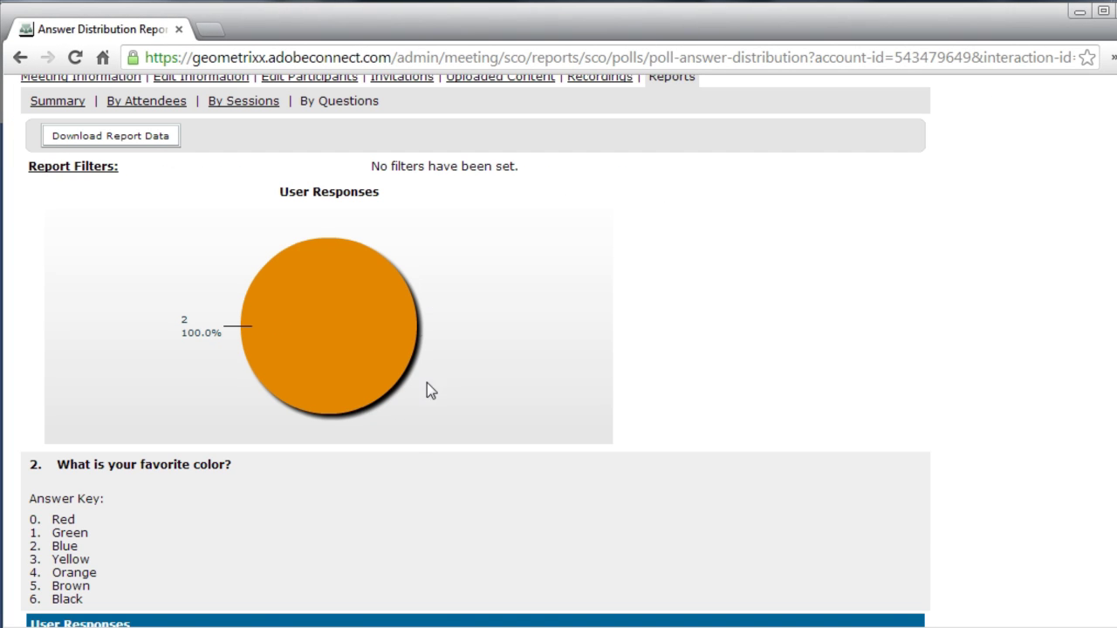
{"action": "mouse_move", "coordinate": [346, 327]}
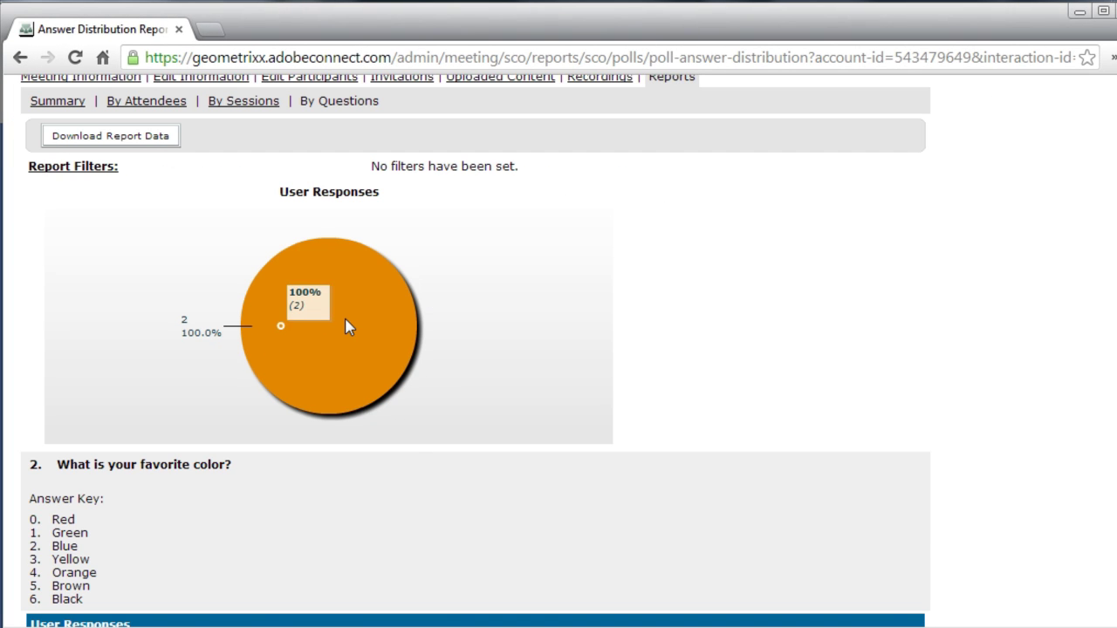
{"action": "double_click", "coordinate": [62, 547]}
{"action": "scroll", "coordinate": [261, 266], "scroll_direction": "up", "scroll_amount": 1}
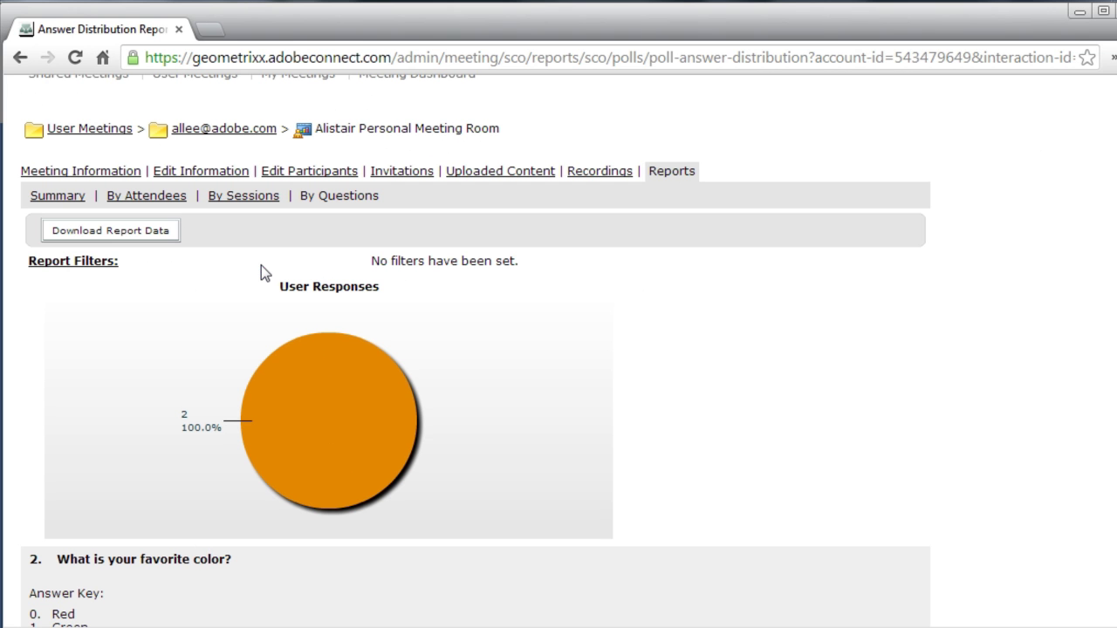
Go back to the question list and view the individual user responses for question 2 about favorite color
{"action": "left_click", "coordinate": [20, 58]}
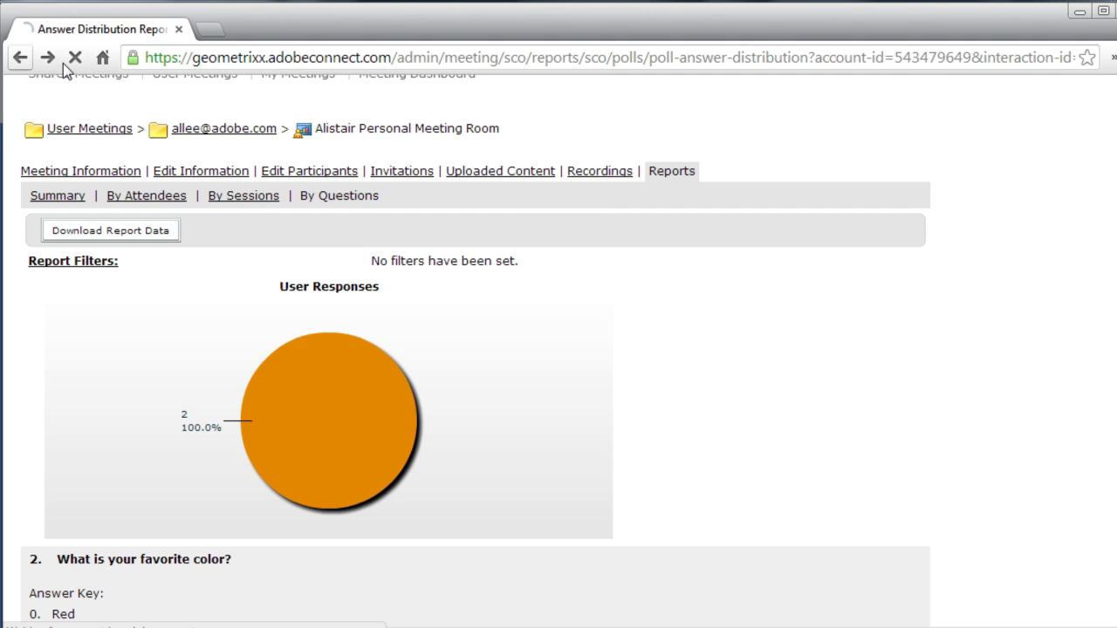
{"action": "left_click", "coordinate": [696, 411]}
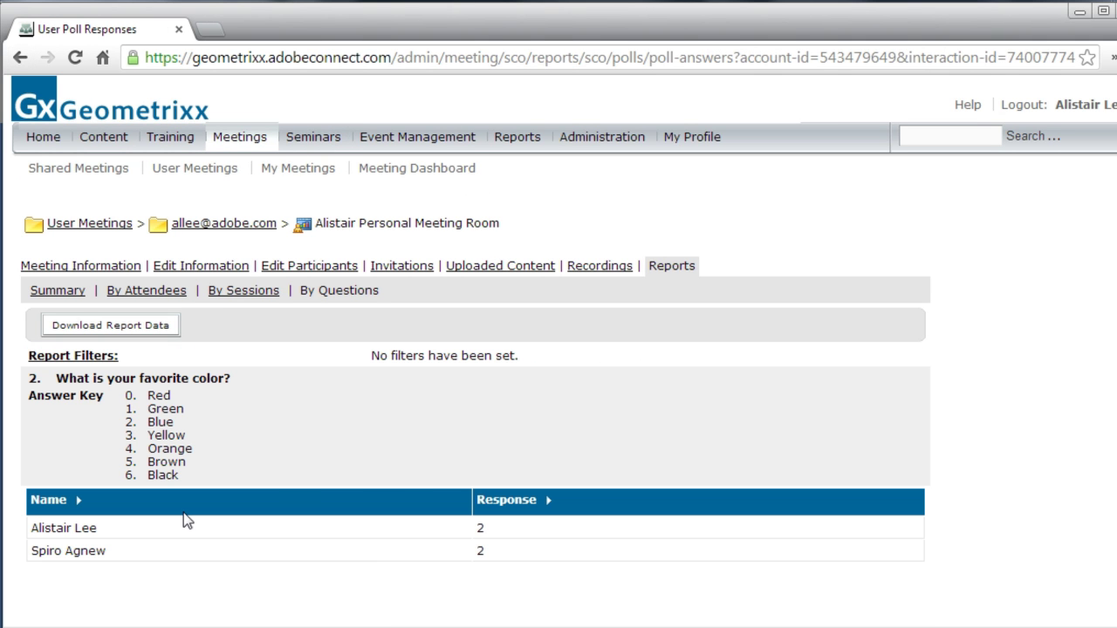
{"action": "left_click_drag", "start_coordinate": [33, 527], "coordinate": [113, 529]}
{"action": "left_click", "coordinate": [116, 529]}
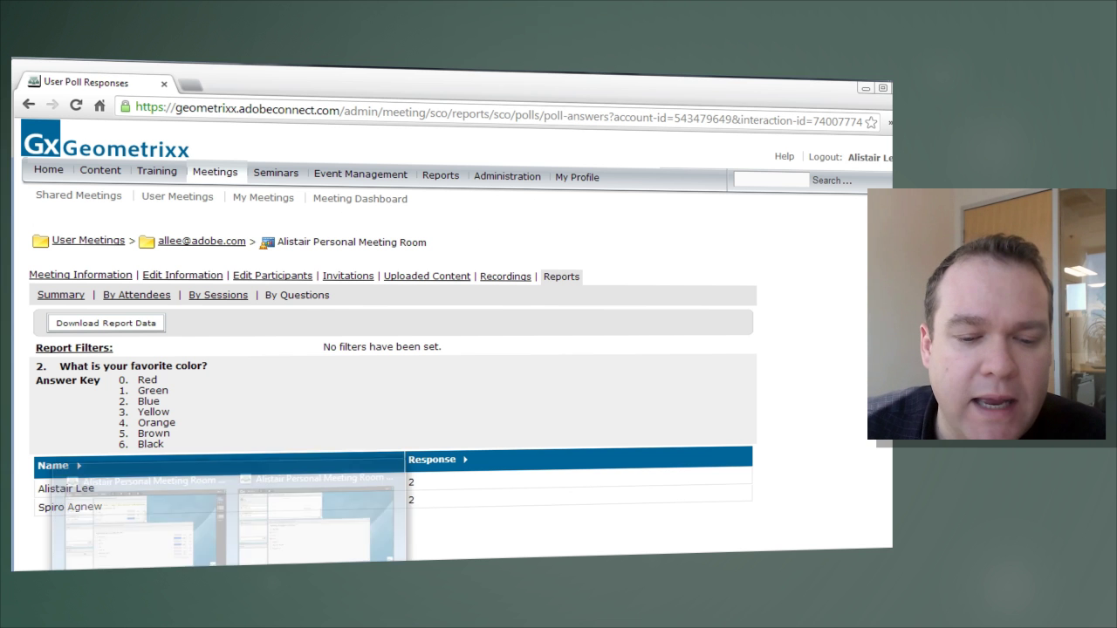
Return to the host's meeting window and end the operating systems poll
{"action": "left_click", "coordinate": [258, 556]}
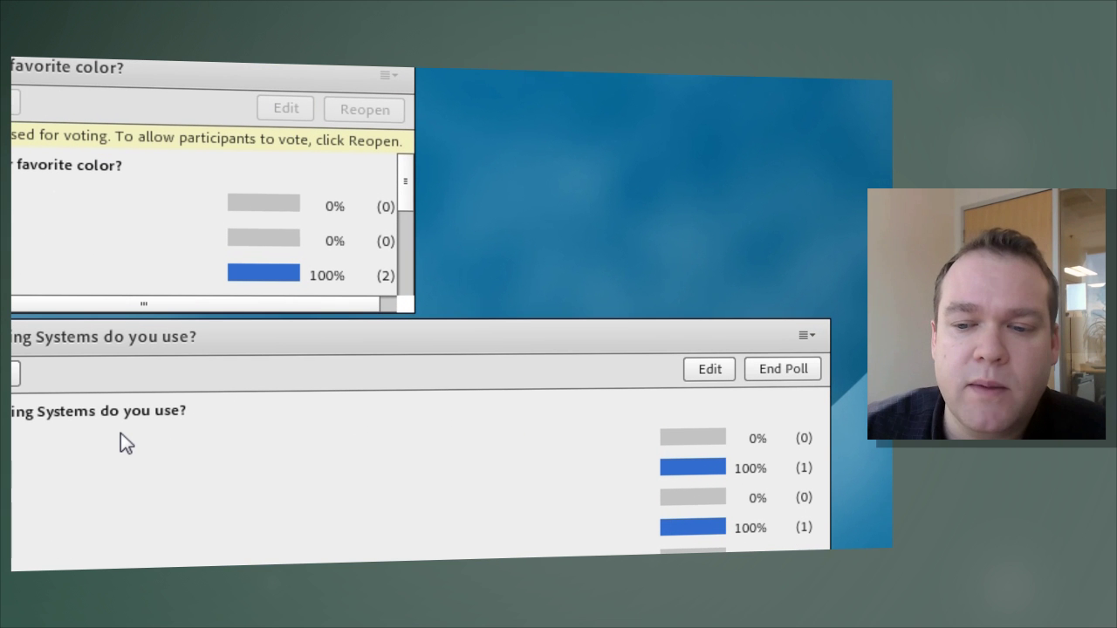
{"action": "left_click", "coordinate": [804, 369]}
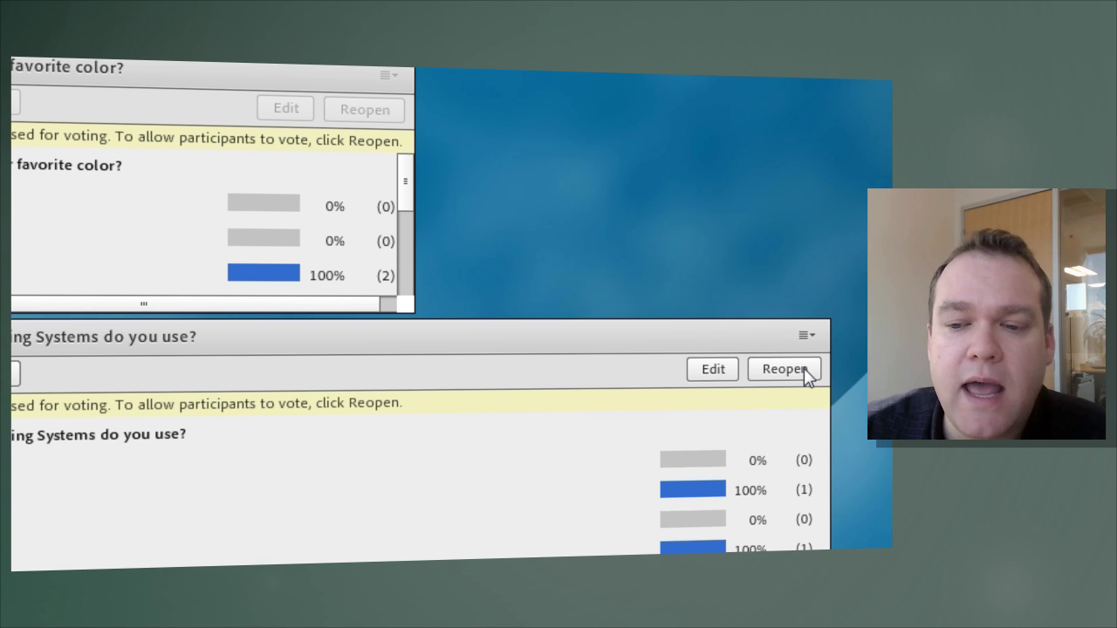
{"action": "left_click", "coordinate": [776, 370]}
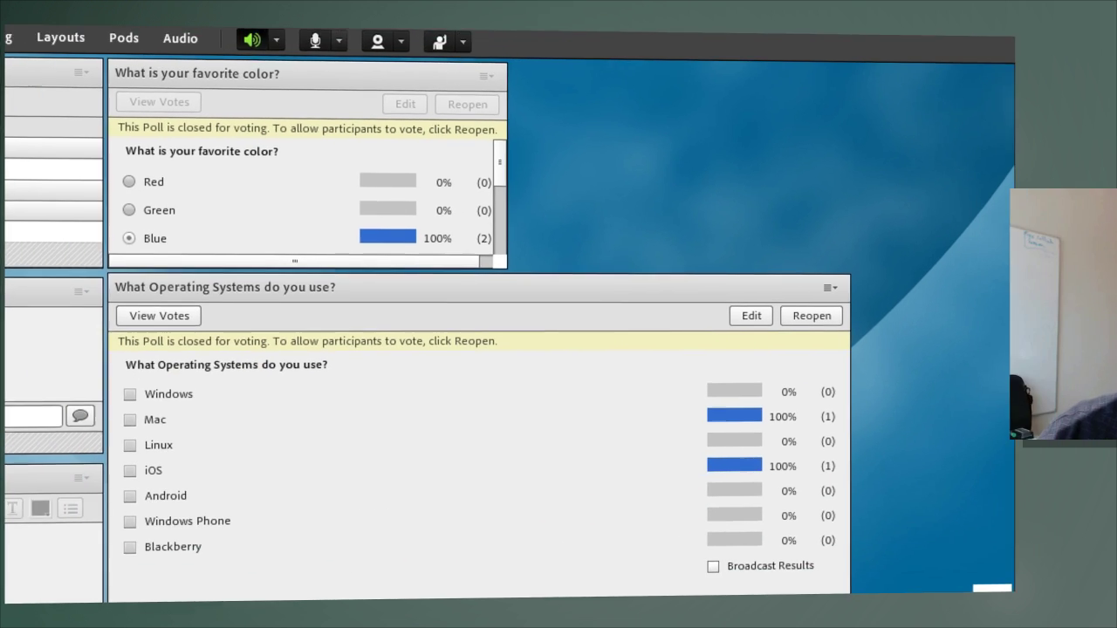
Switch back to the browser and reopen the meeting's report by questions to refresh the list of polls
{"action": "key", "text": "alt+Tab"}
{"action": "left_click", "coordinate": [478, 543]}
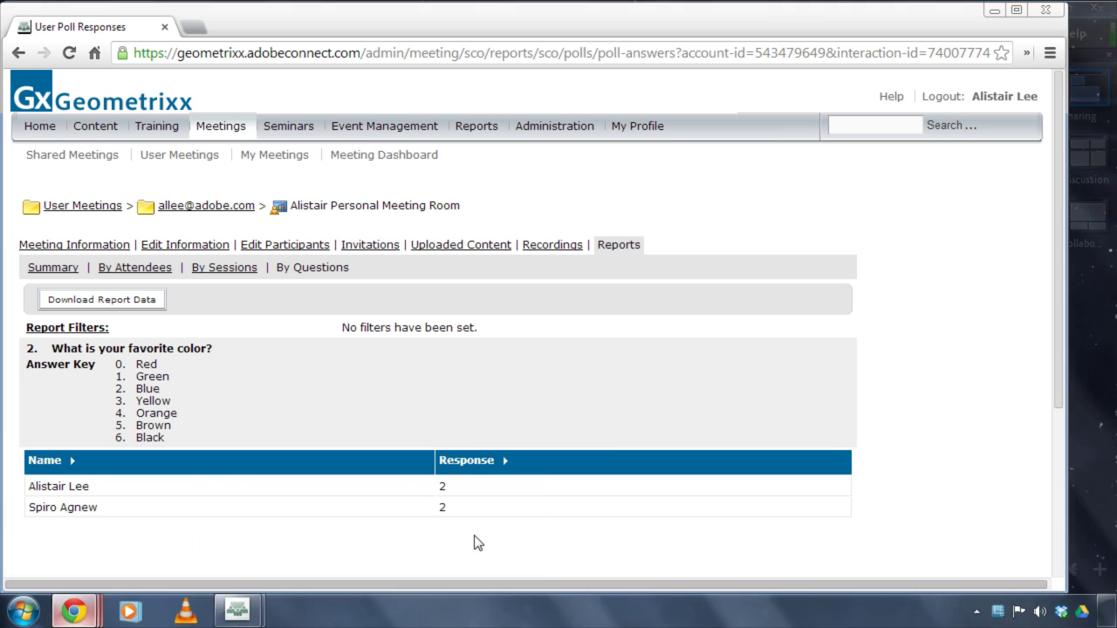
{"action": "left_click", "coordinate": [630, 247]}
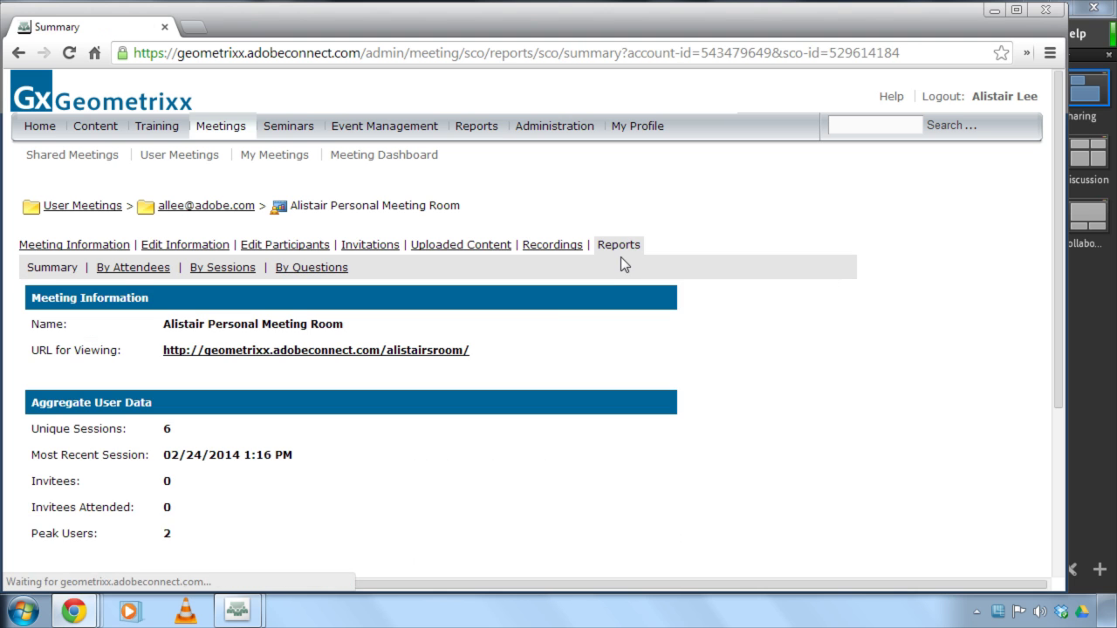
{"action": "left_click", "coordinate": [297, 267]}
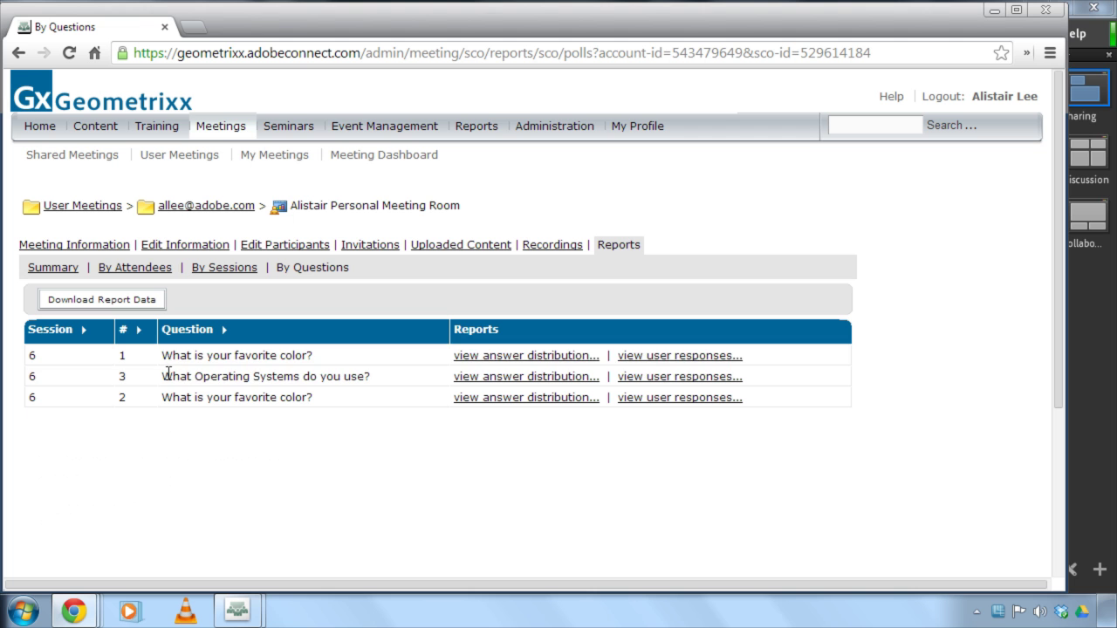
View the user responses for "What Operating Systems do you use?" and compare the response codes with the answer key
{"action": "left_click_drag", "start_coordinate": [167, 373], "coordinate": [369, 394]}
{"action": "left_click", "coordinate": [343, 376]}
{"action": "left_click", "coordinate": [681, 382]}
{"action": "scroll", "coordinate": [669, 389], "scroll_direction": "down", "scroll_amount": 1}
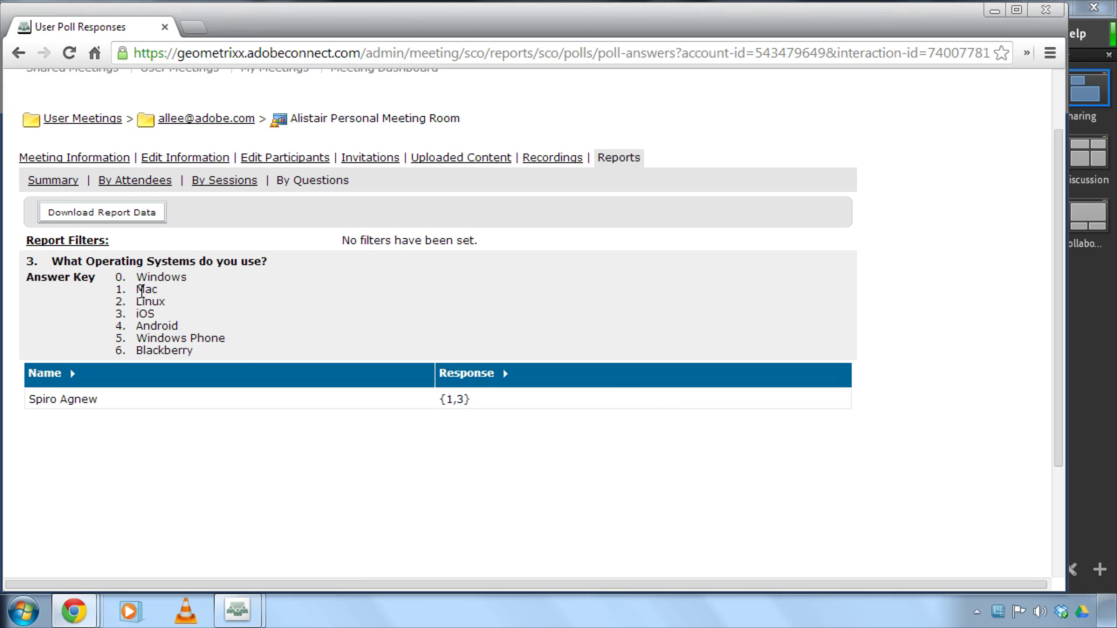
{"action": "double_click", "coordinate": [144, 316]}
{"action": "scroll", "coordinate": [184, 367], "scroll_direction": "up", "scroll_amount": 1}
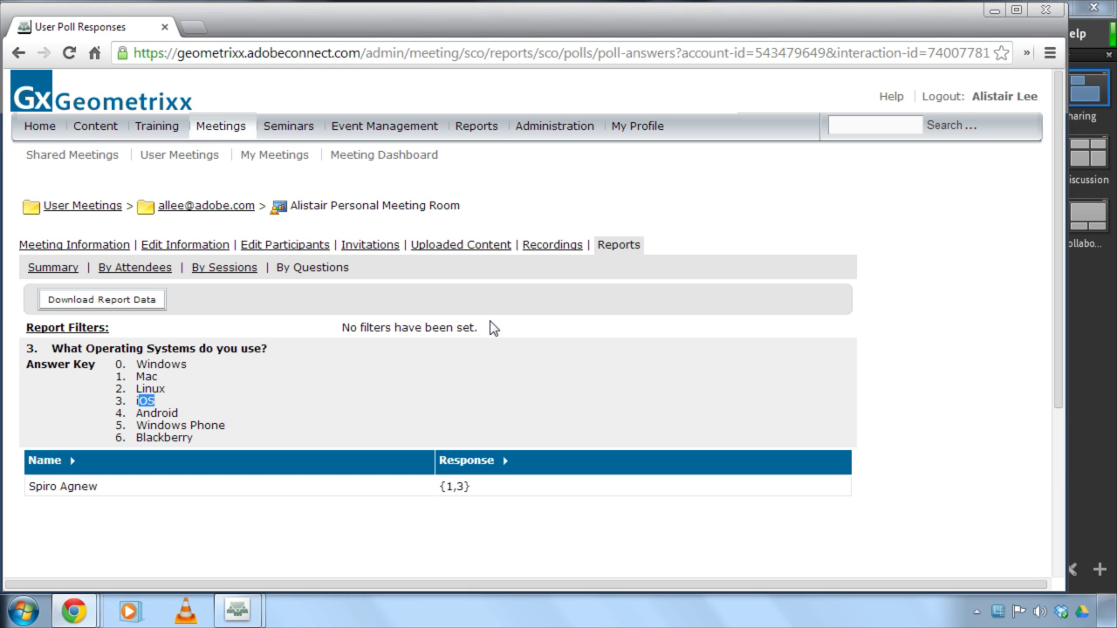
Return to the host's meeting window, reopen the operating systems poll, and clear all of its answers
{"action": "mouse_move", "coordinate": [237, 609]}
{"action": "left_click", "coordinate": [189, 557]}
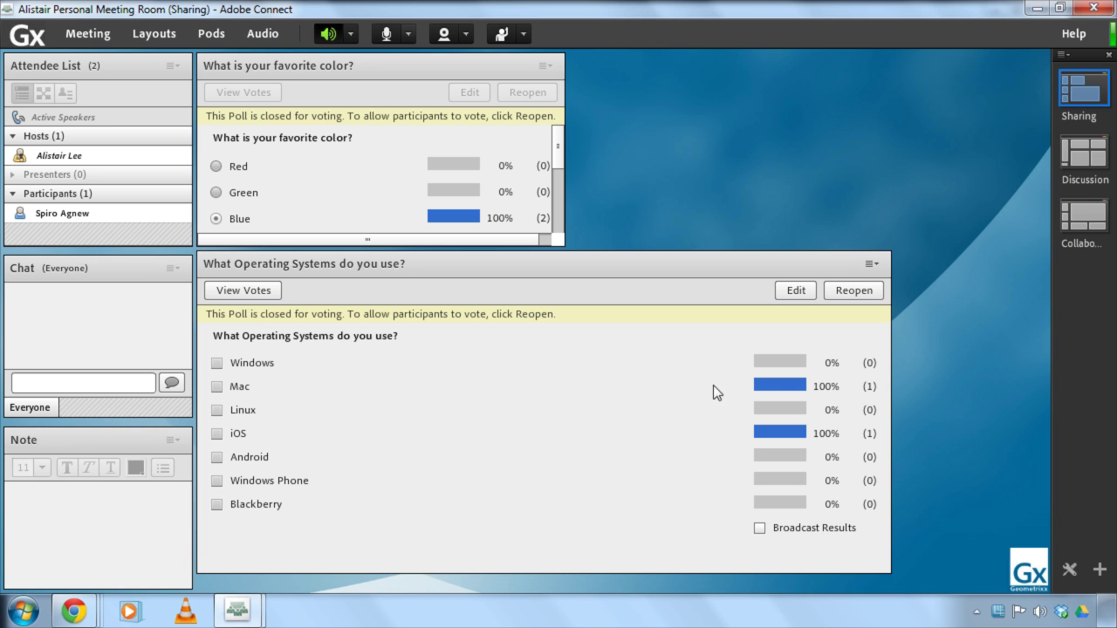
{"action": "left_click", "coordinate": [859, 291]}
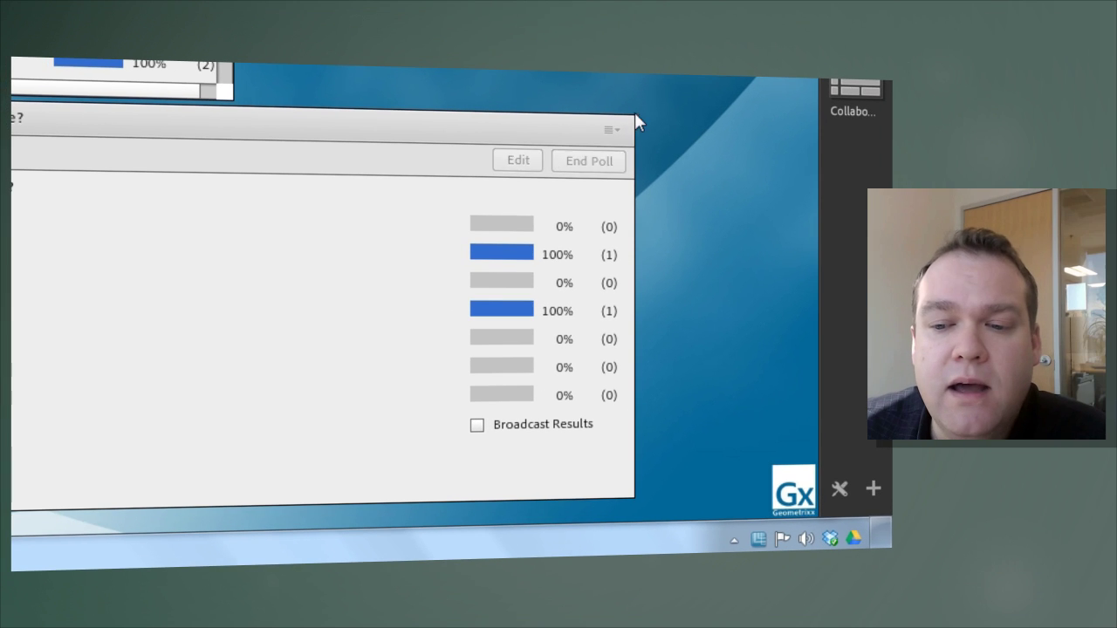
{"action": "left_click", "coordinate": [734, 75]}
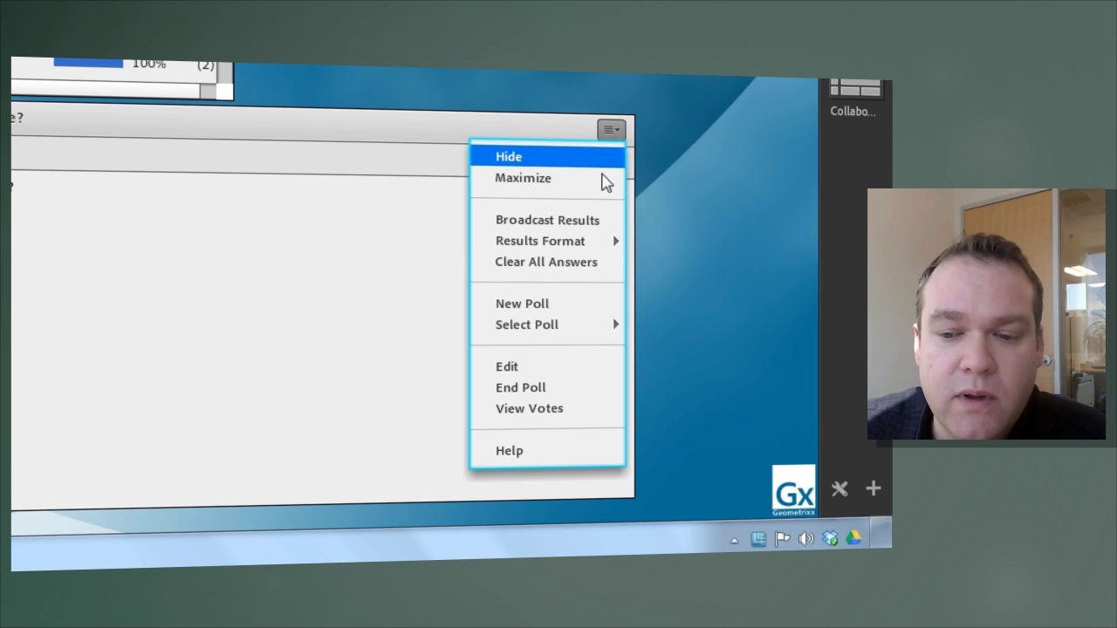
{"action": "left_click", "coordinate": [602, 262]}
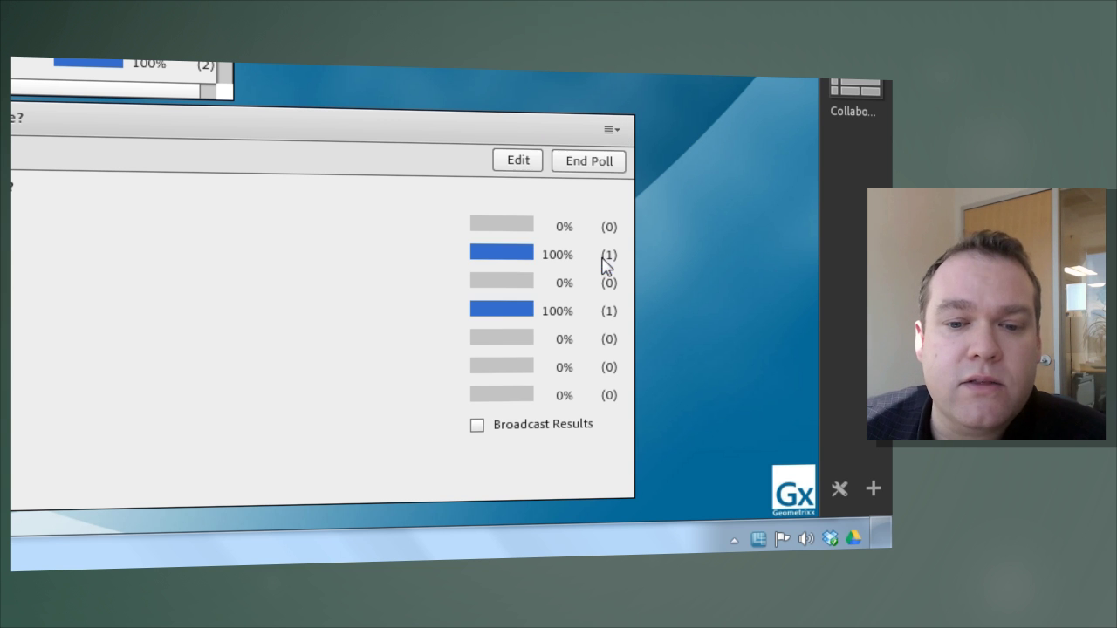